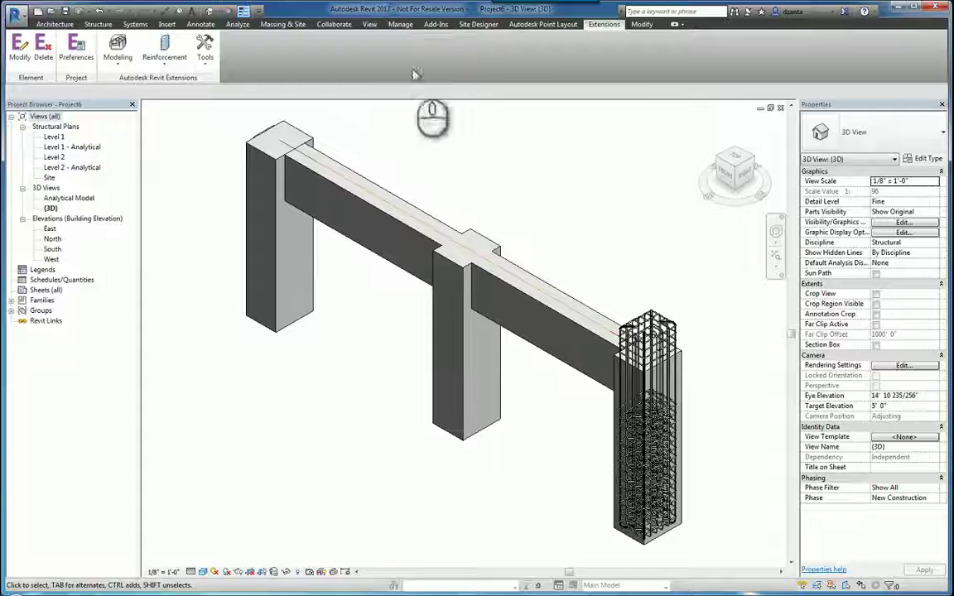
# Step: Look through the element types offered by the Revit reinforcement extensions
pyautogui.click(617, 29)
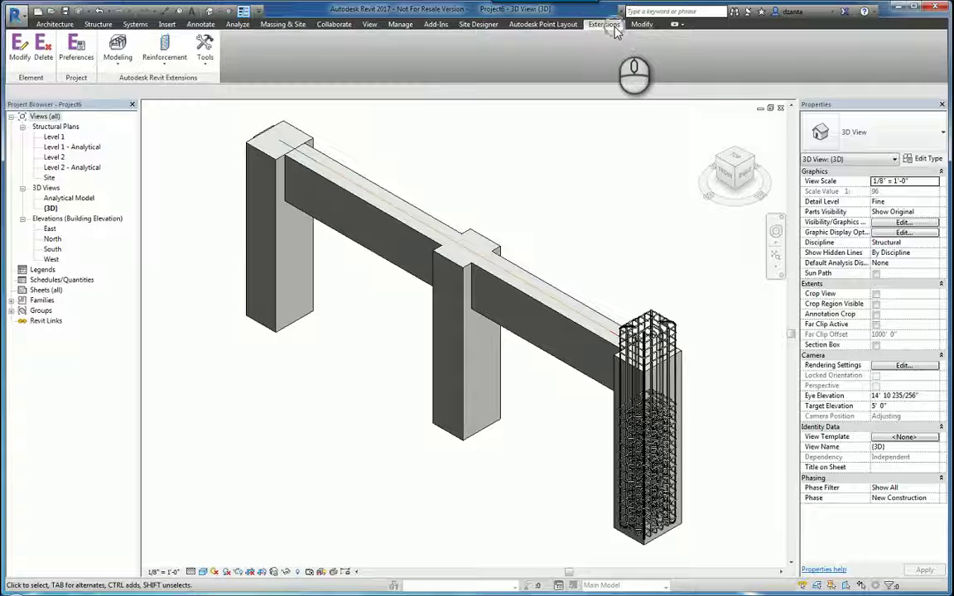
pyautogui.click(178, 83)
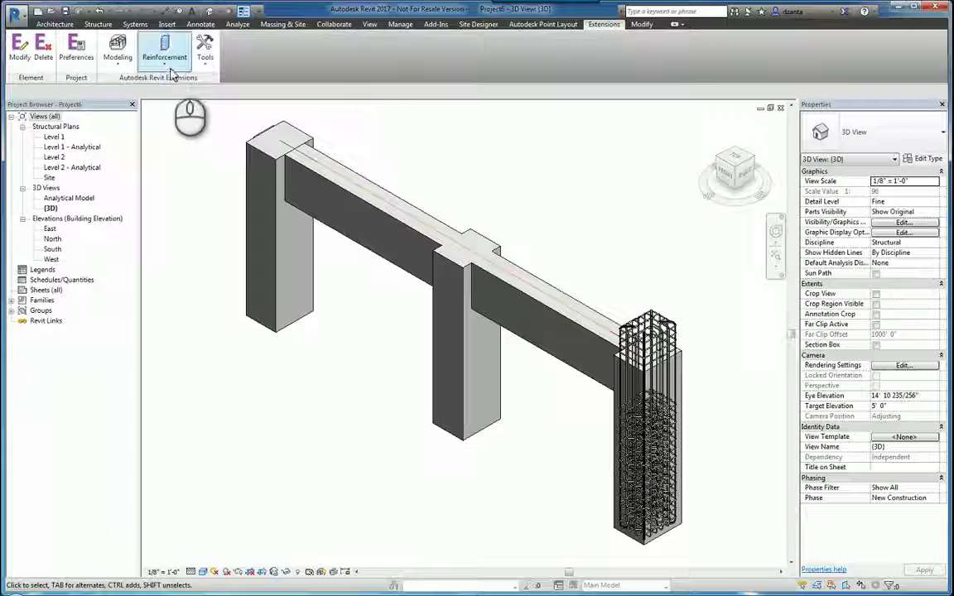
pyautogui.click(171, 71)
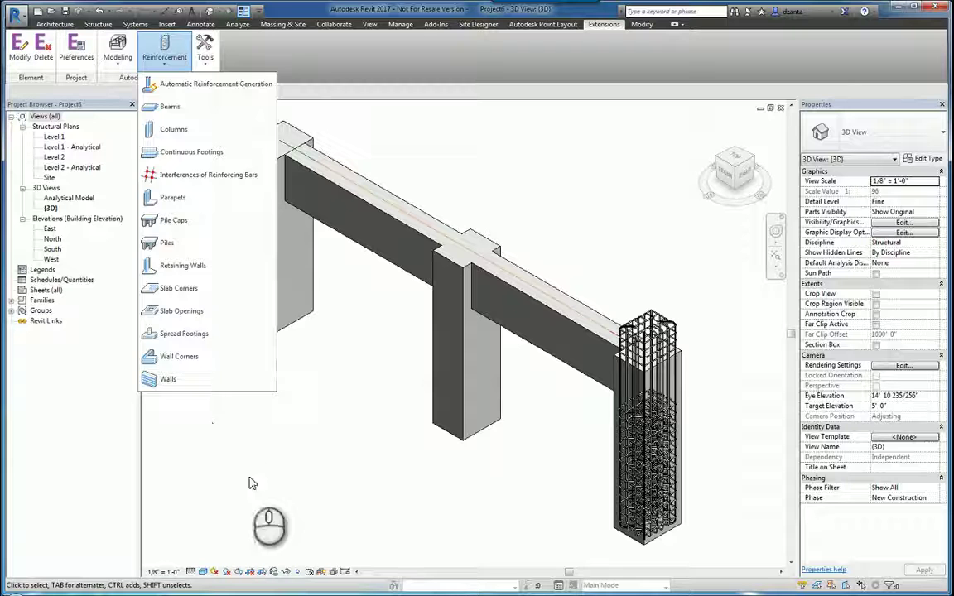
pyautogui.click(377, 515)
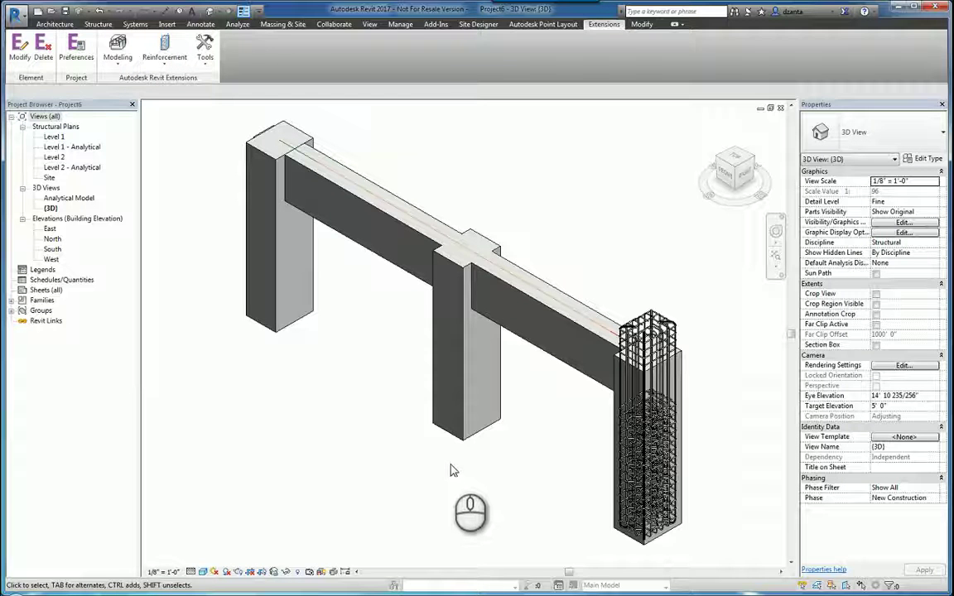
# Step: Open the column reinforcement settings for the middle 24 x 30 concrete column
pyautogui.click(461, 438)
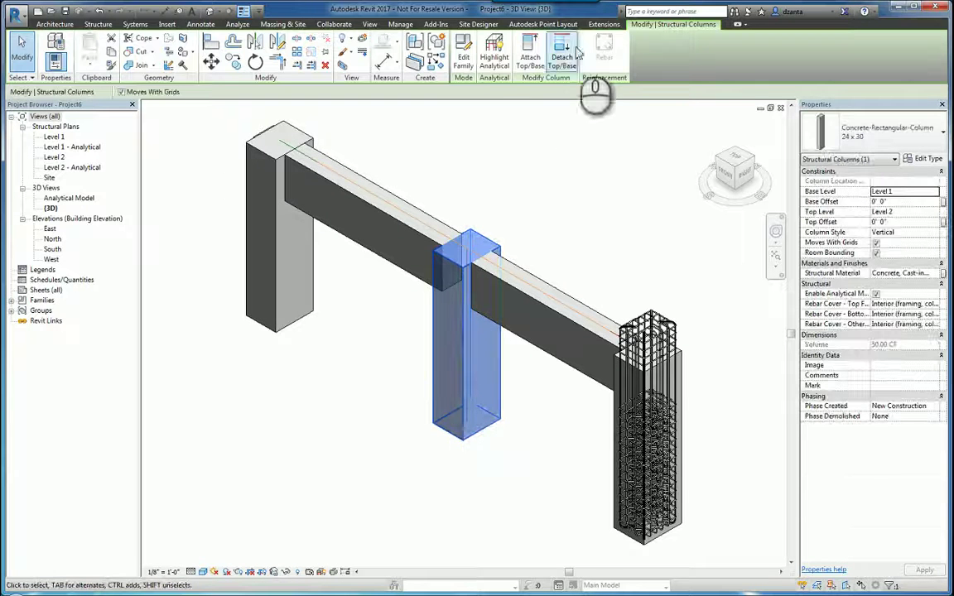
pyautogui.click(604, 24)
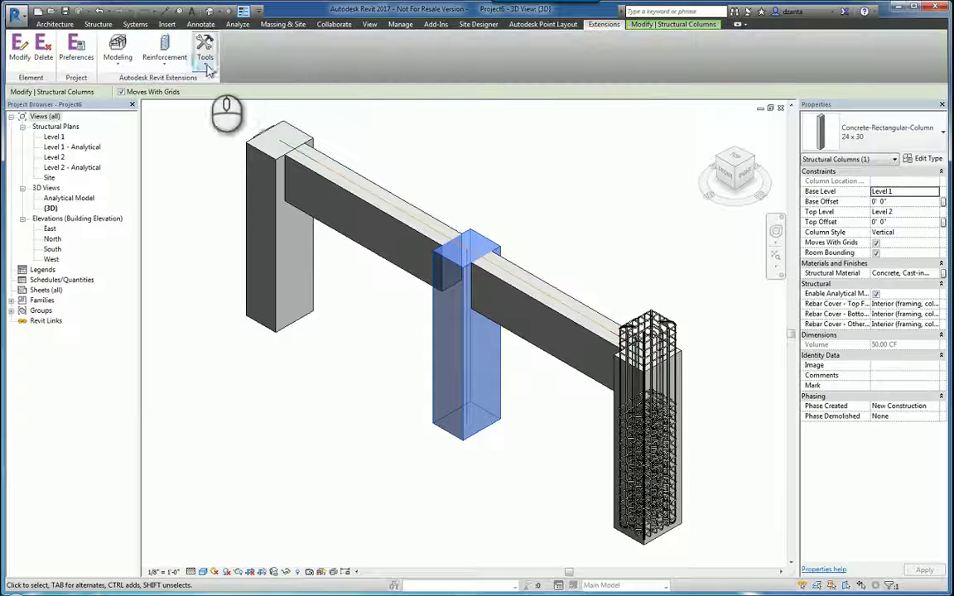
pyautogui.click(164, 51)
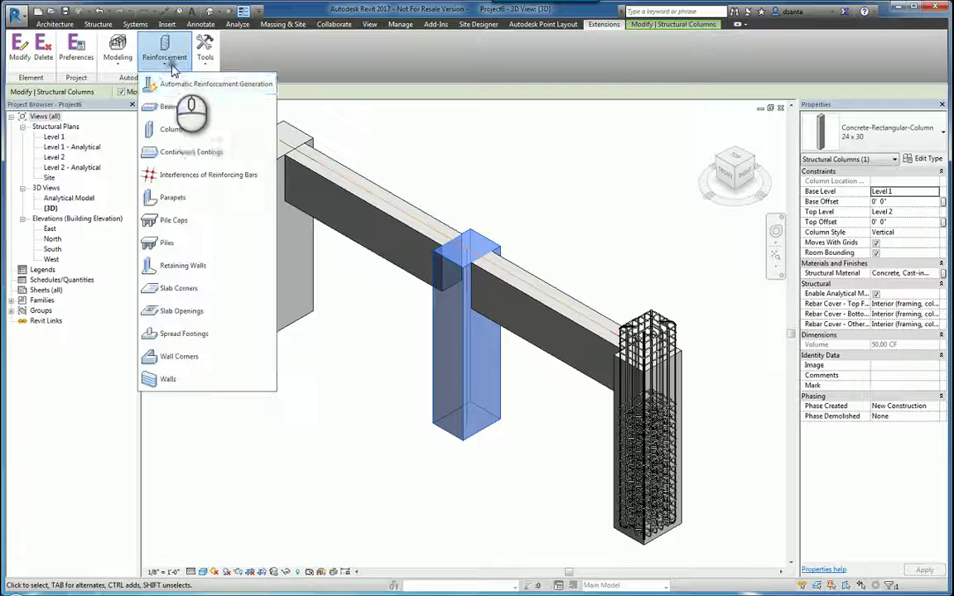
pyautogui.click(174, 129)
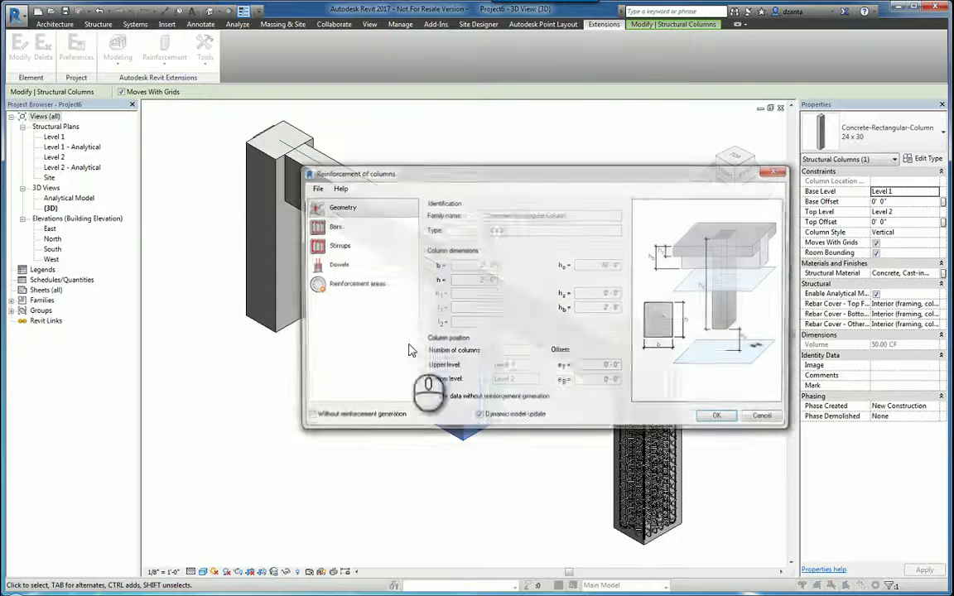
pyautogui.moveTo(474, 176); pyautogui.dragTo(338, 152)
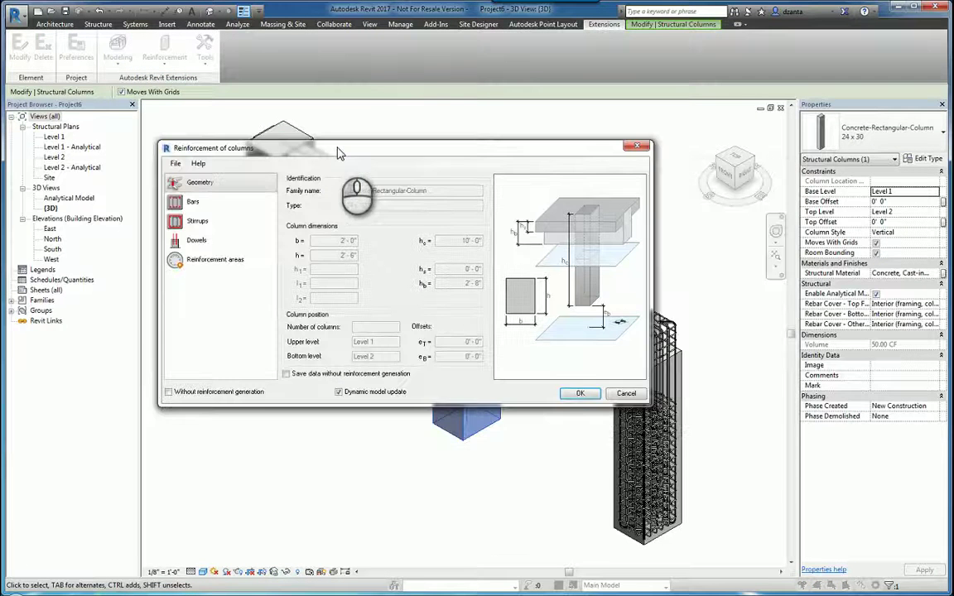
# Step: Review the column's bar, stirrup, dowel, reinforcement area and geometry settings
pyautogui.click(232, 208)
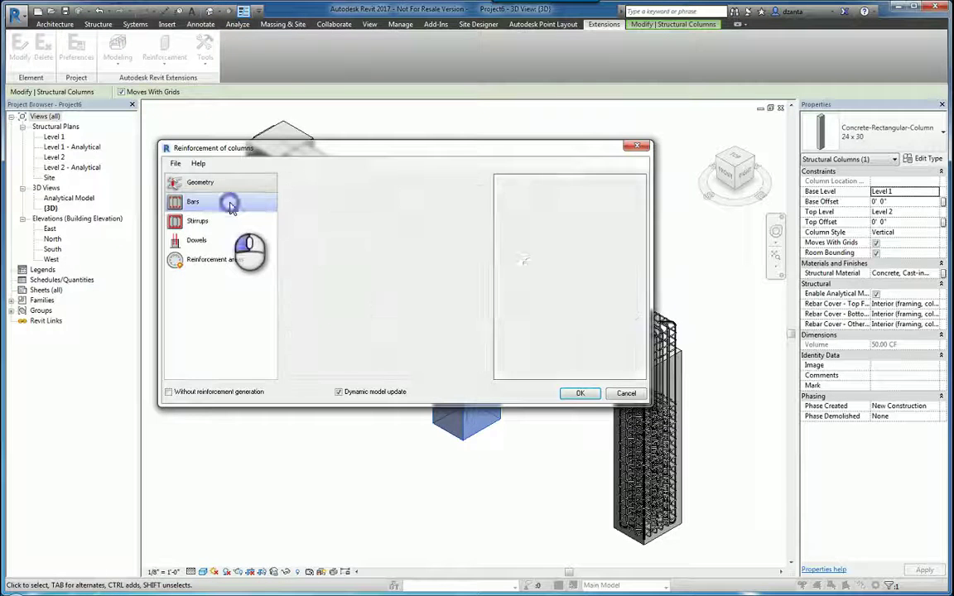
pyautogui.click(240, 220)
pyautogui.click(233, 243)
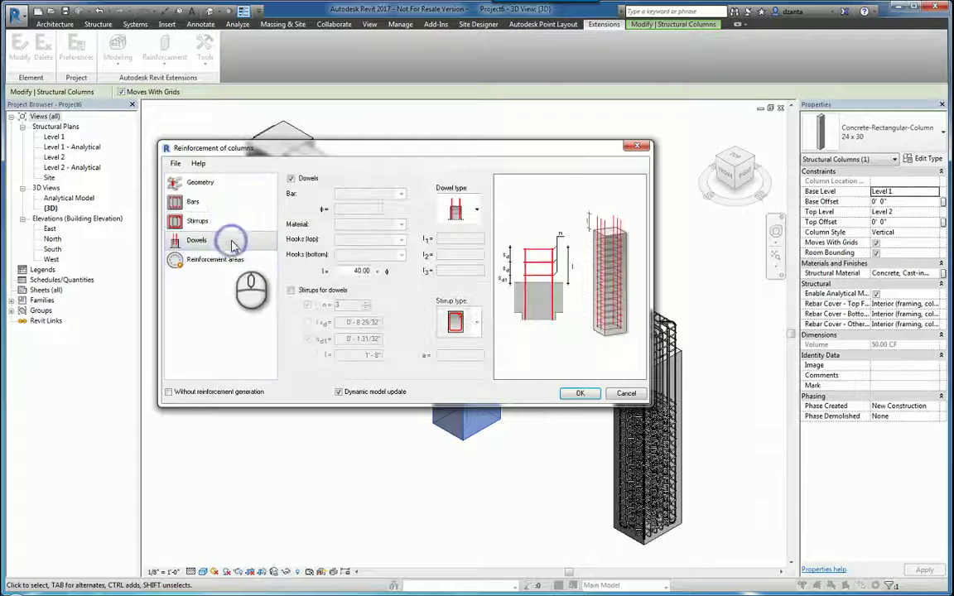
pyautogui.click(233, 261)
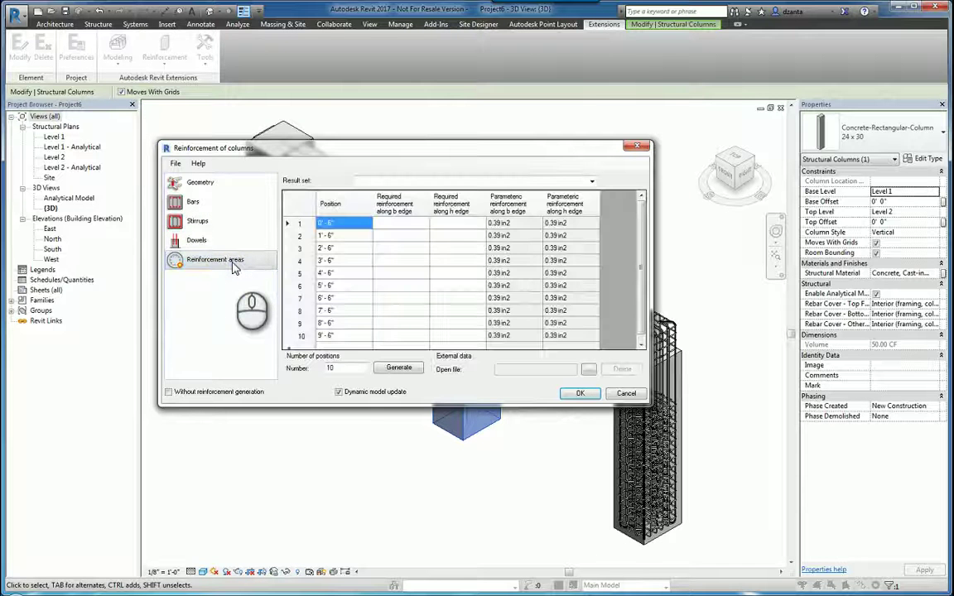
pyautogui.click(218, 187)
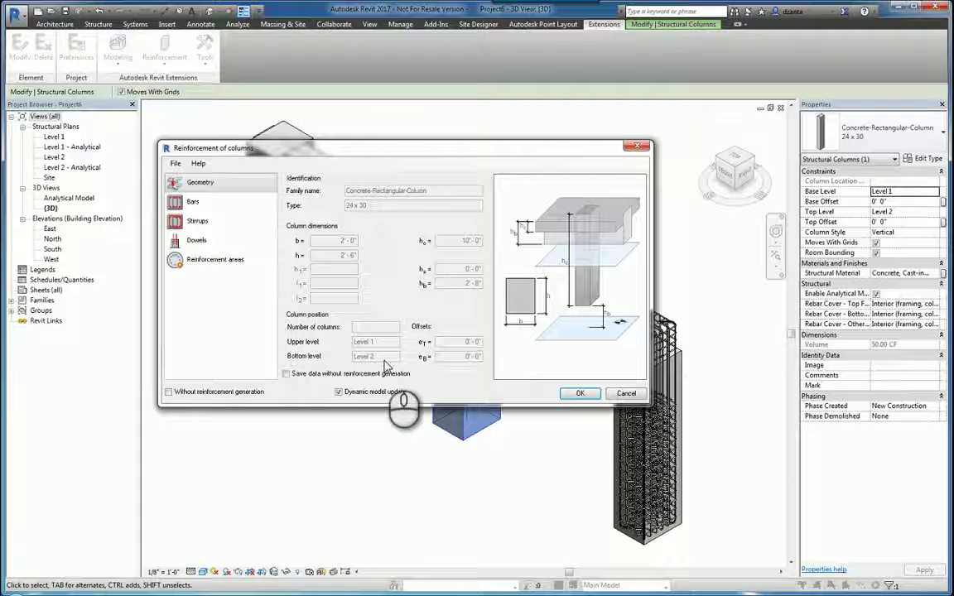
# Step: Set the column's longitudinal bars to #3 with Standard - 90 deg. hooks at top and bottom
pyautogui.click(220, 209)
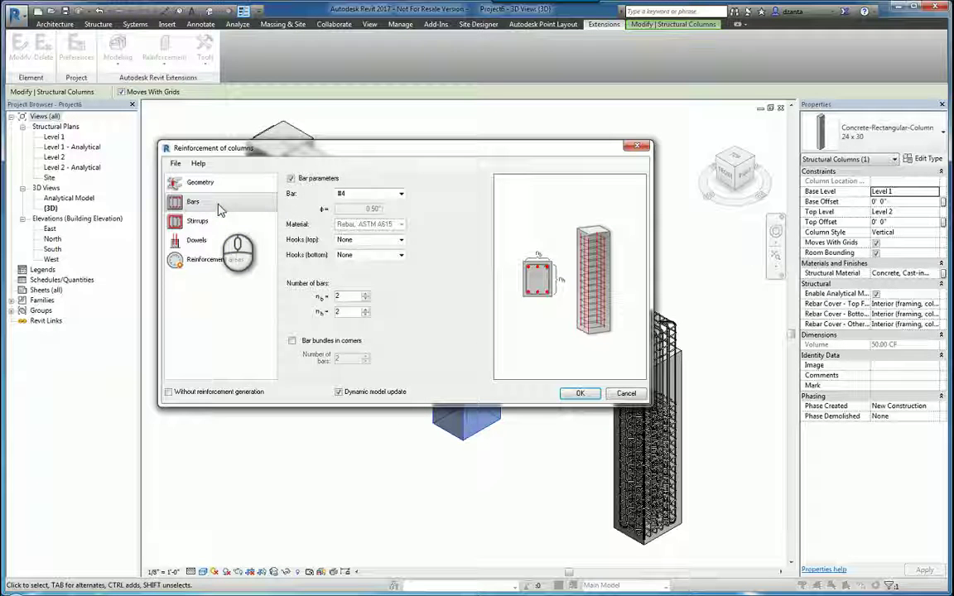
pyautogui.click(402, 194)
pyautogui.click(381, 205)
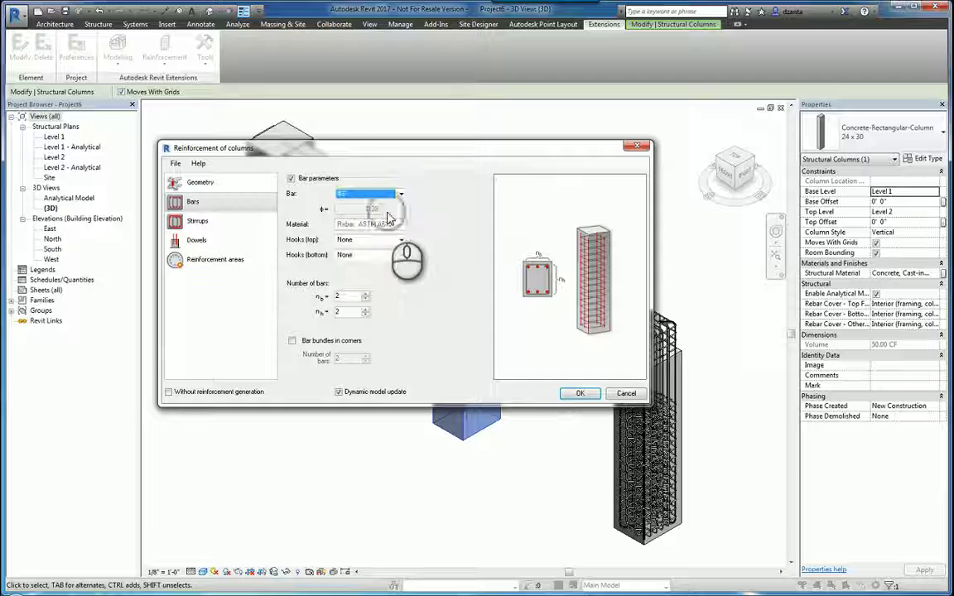
pyautogui.click(401, 241)
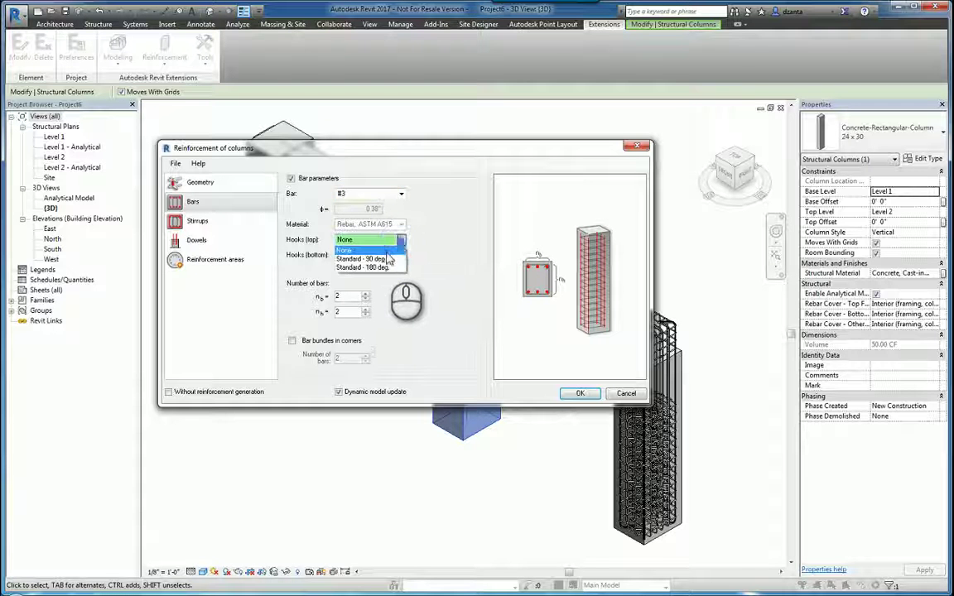
pyautogui.click(381, 259)
pyautogui.click(401, 255)
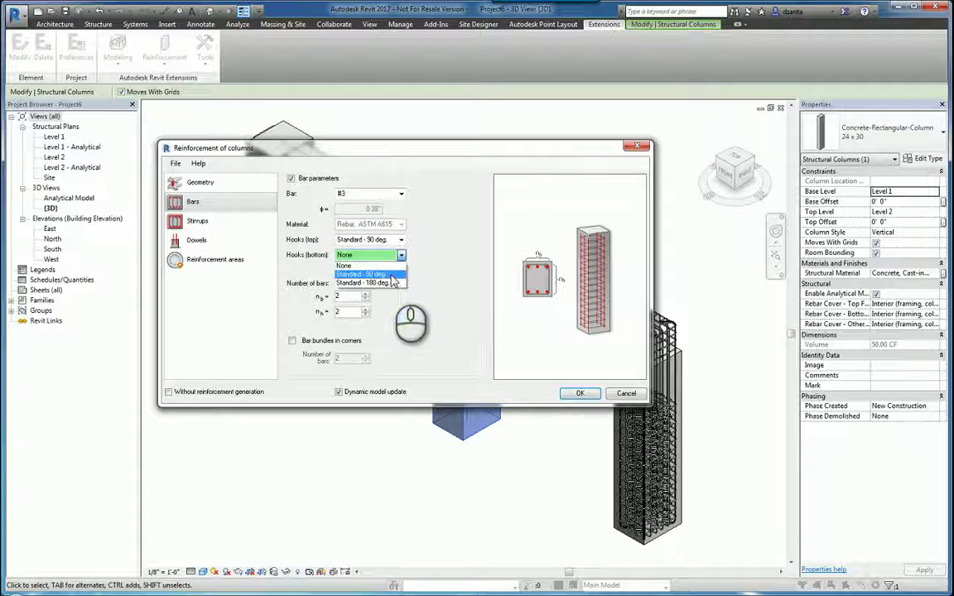
pyautogui.click(361, 275)
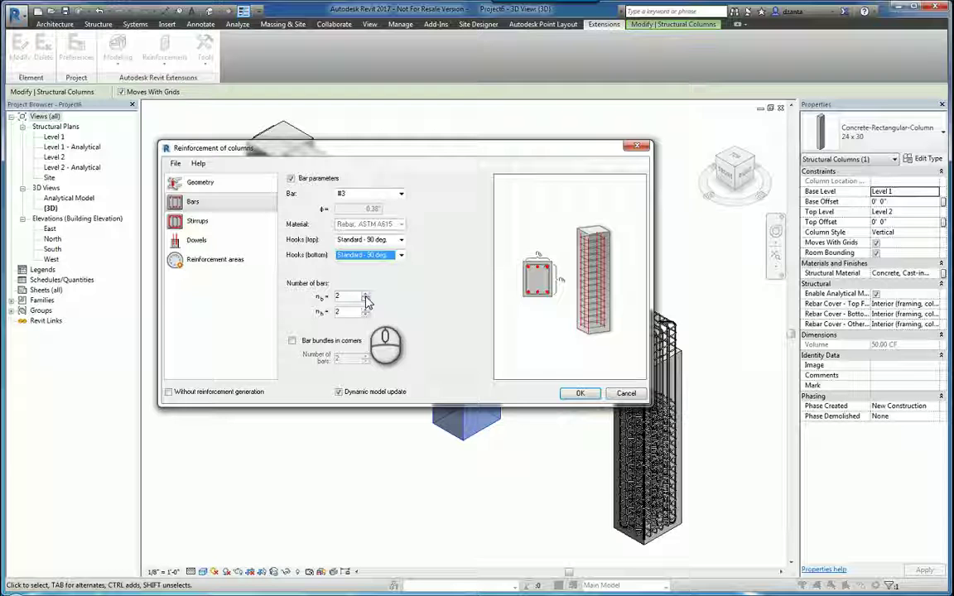
# Step: Set the longitudinal bar counts to 4 along b and 6 along h, and enable corner bundles of 3 bars
pyautogui.click(365, 296)
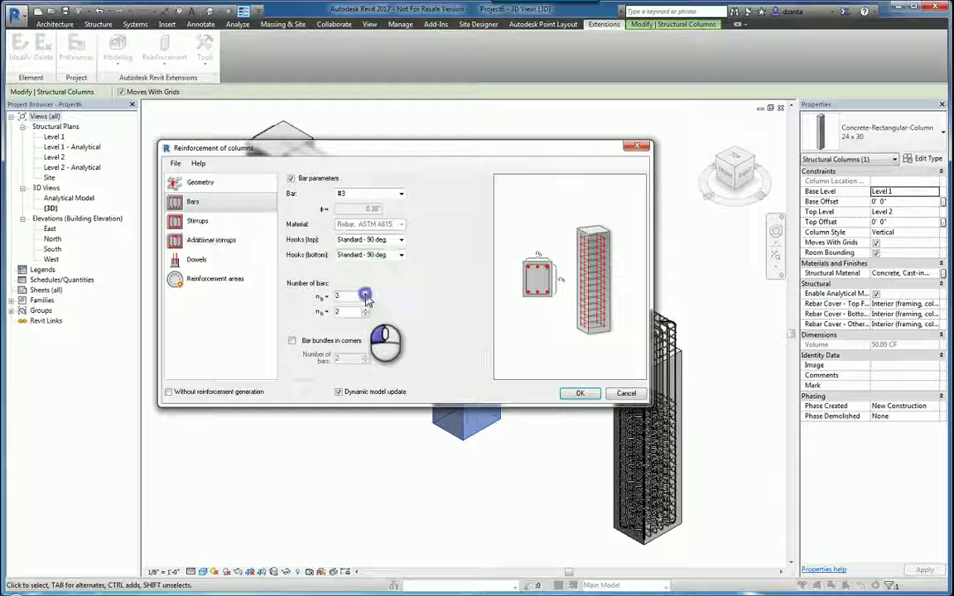
pyautogui.click(365, 296)
pyautogui.click(365, 310)
pyautogui.click(365, 310)
pyautogui.click(365, 310)
pyautogui.click(366, 310)
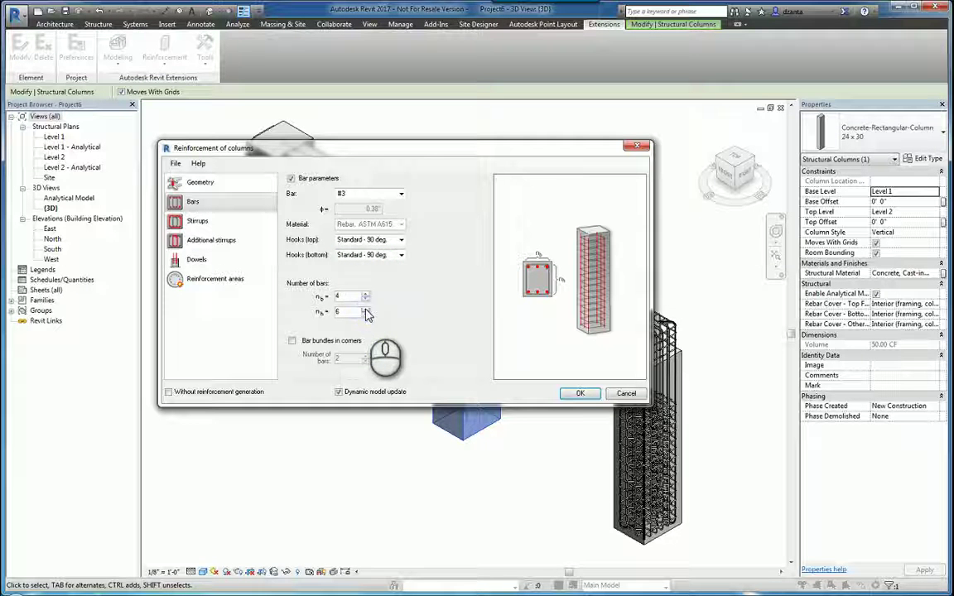
pyautogui.click(292, 341)
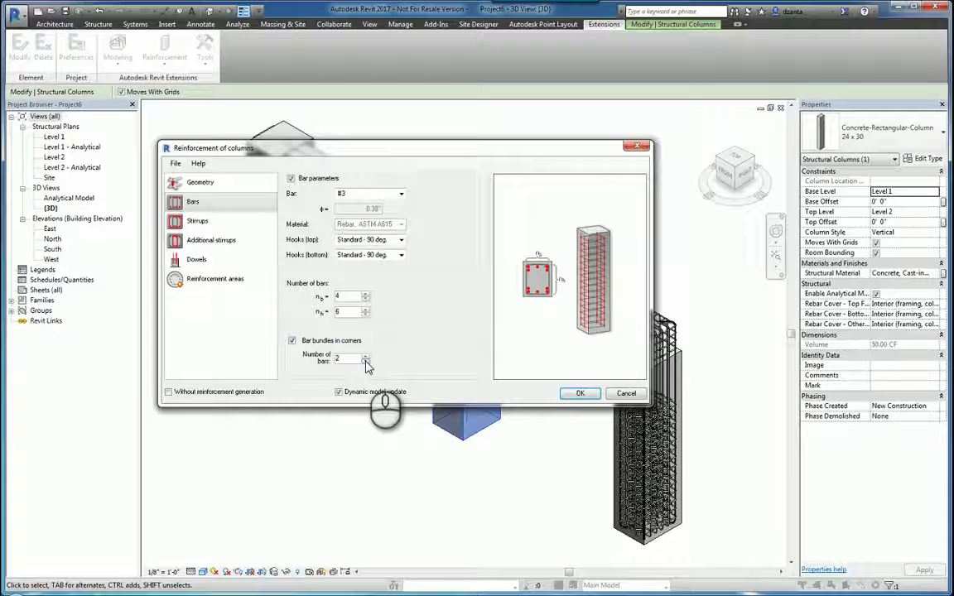
pyautogui.click(365, 357)
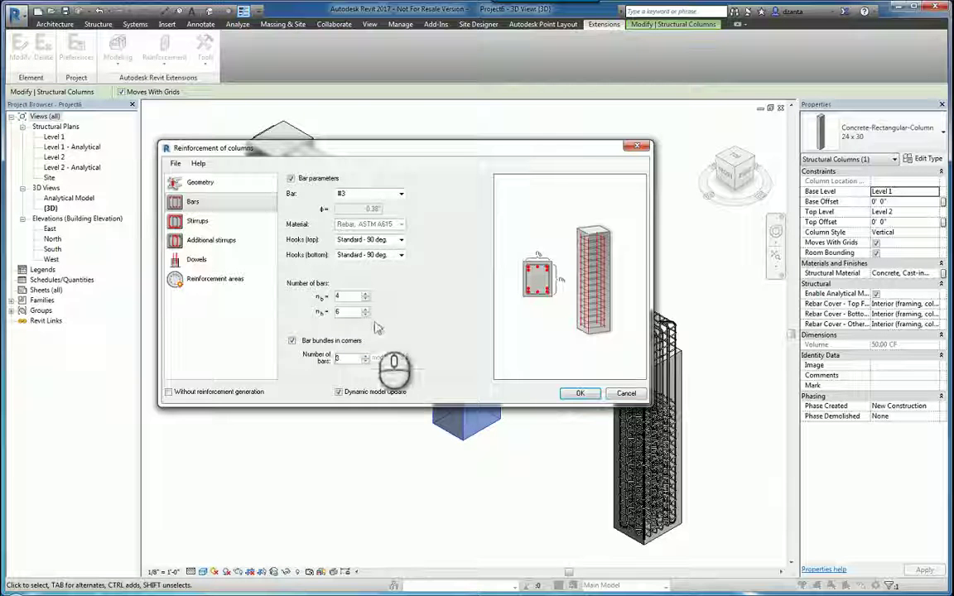
# Step: Set the column stirrups to #3 bars and choose the overlapping U-shaped stirrup type with the a dimension
pyautogui.click(213, 223)
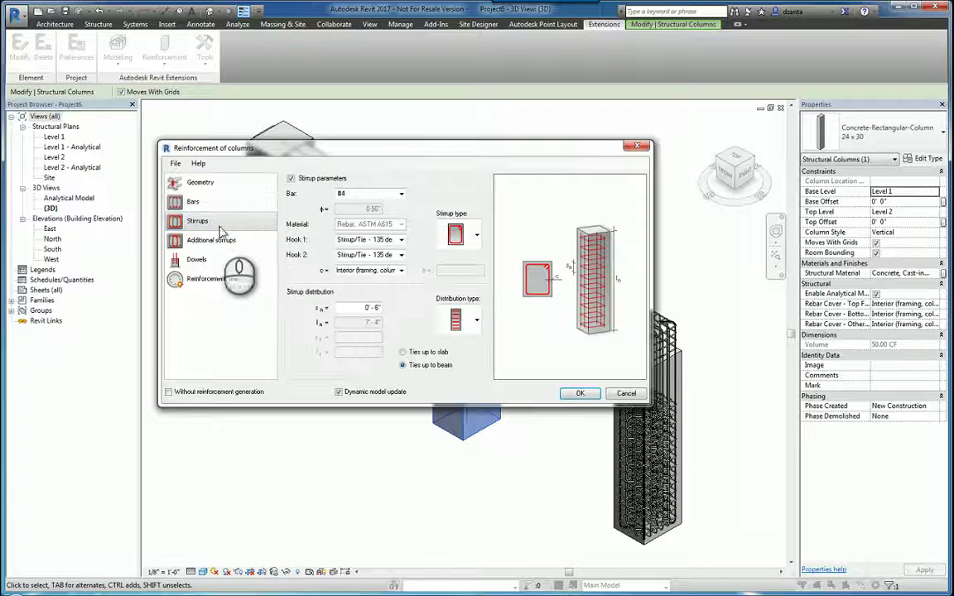
pyautogui.click(401, 194)
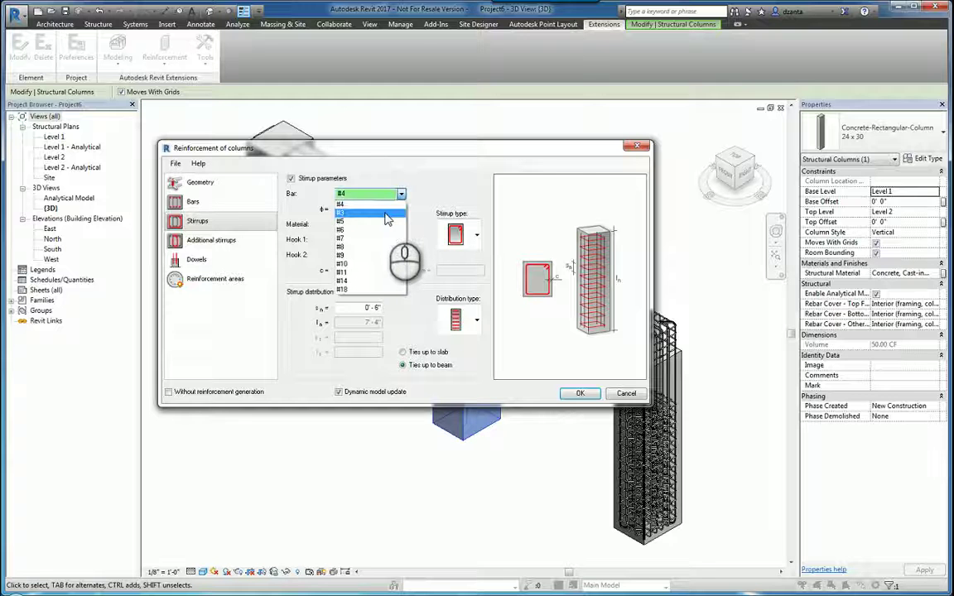
pyautogui.click(390, 204)
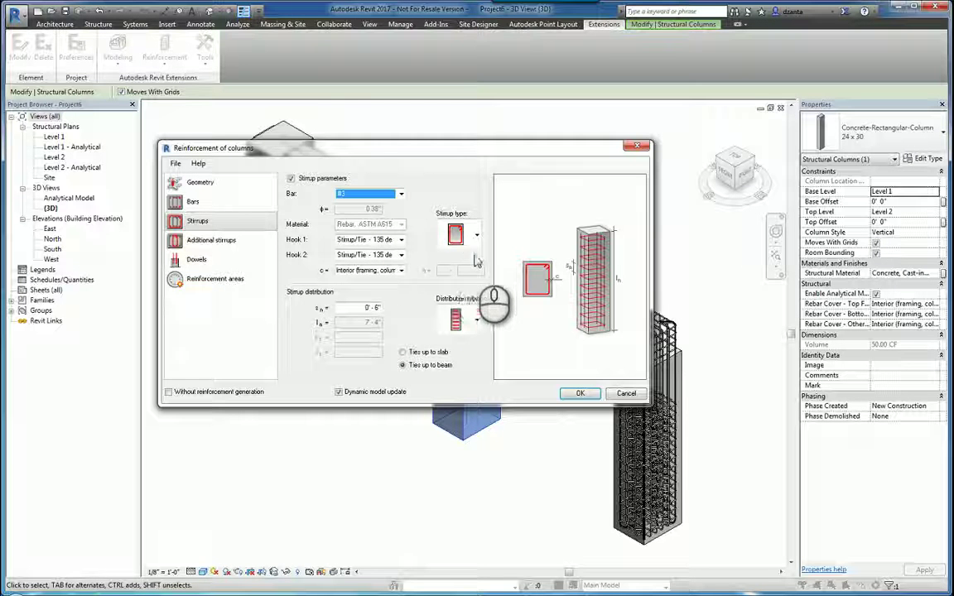
pyautogui.click(477, 236)
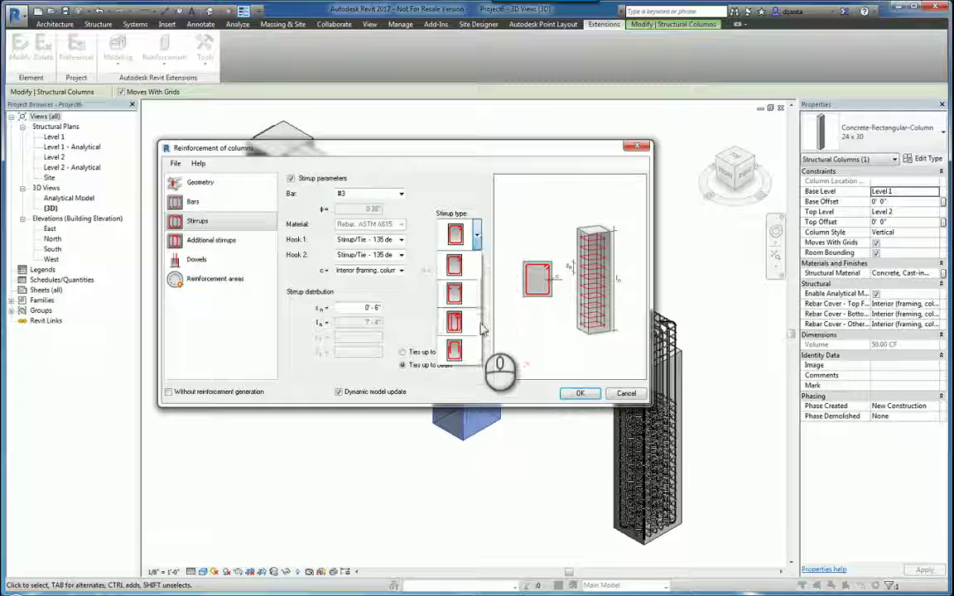
pyautogui.click(454, 322)
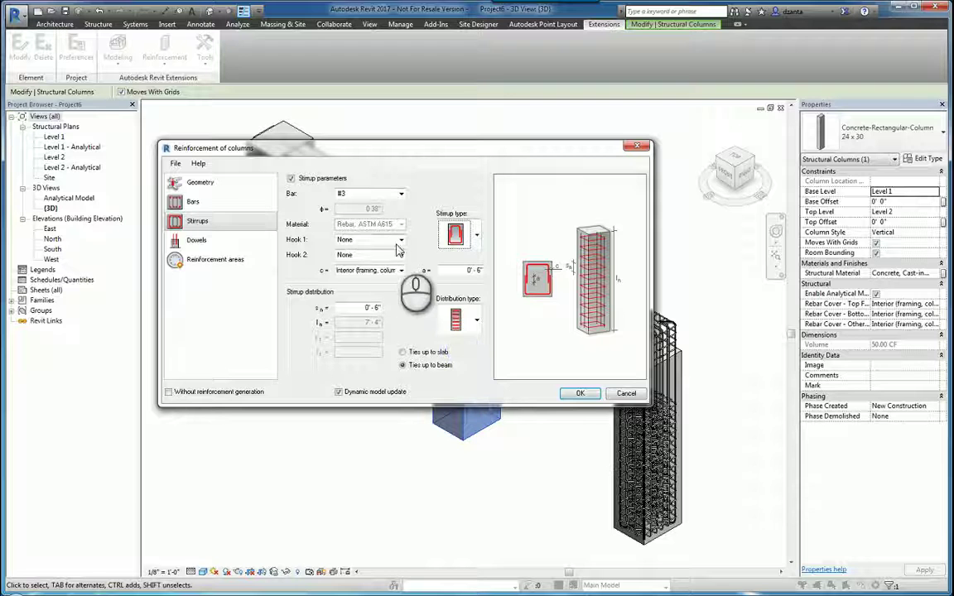
# Step: Set both Hook 1 and Hook 2 of the stirrups to Stirrup/Tie - 135 deg
pyautogui.click(401, 239)
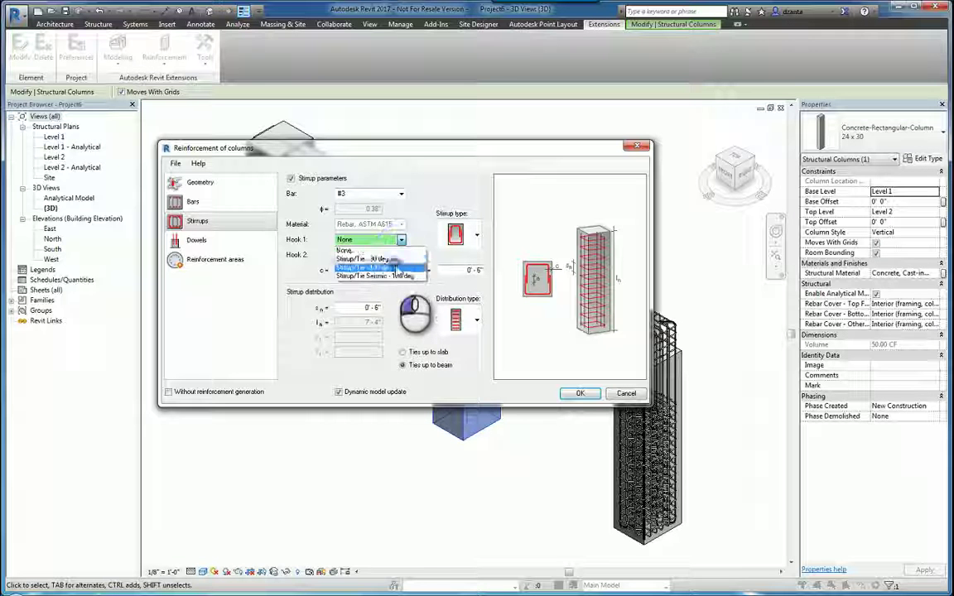
pyautogui.click(395, 267)
pyautogui.click(401, 254)
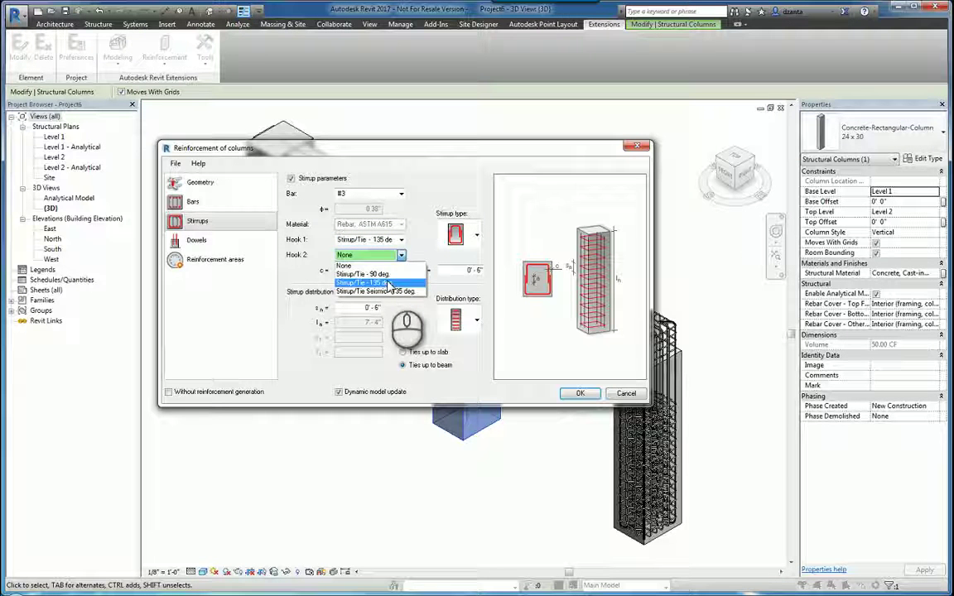
pyautogui.click(386, 282)
# Step: Examine the stirrup cover choices, the a dimension, the distribution types and the stirrup spacing
pyautogui.click(402, 270)
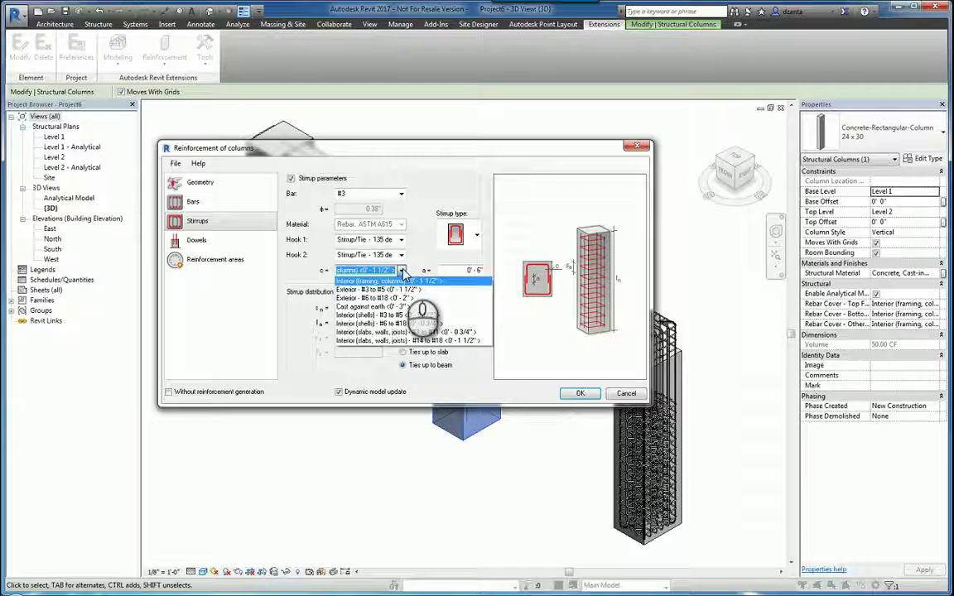
pyautogui.click(403, 272)
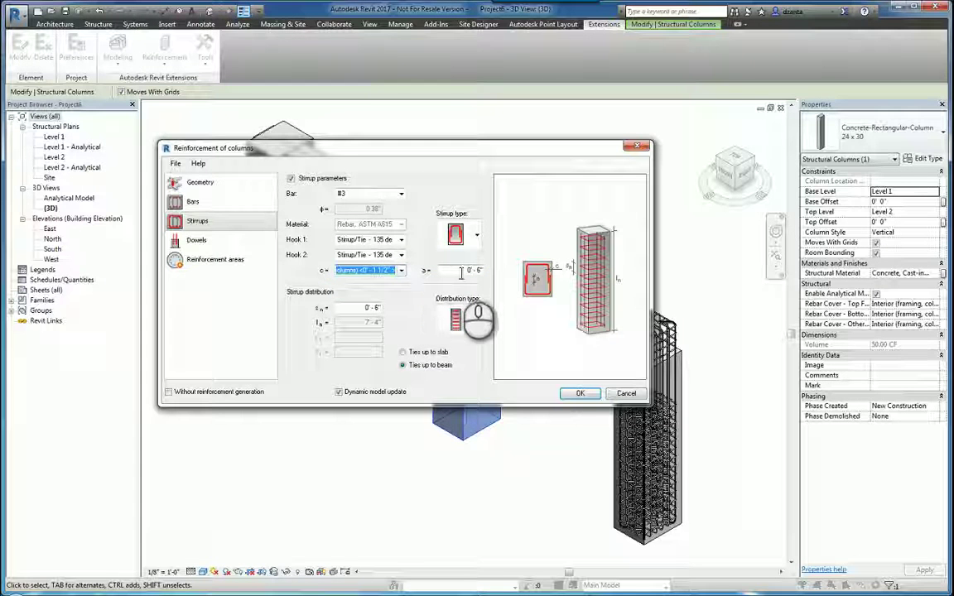
pyautogui.moveTo(461, 274); pyautogui.dragTo(490, 273)
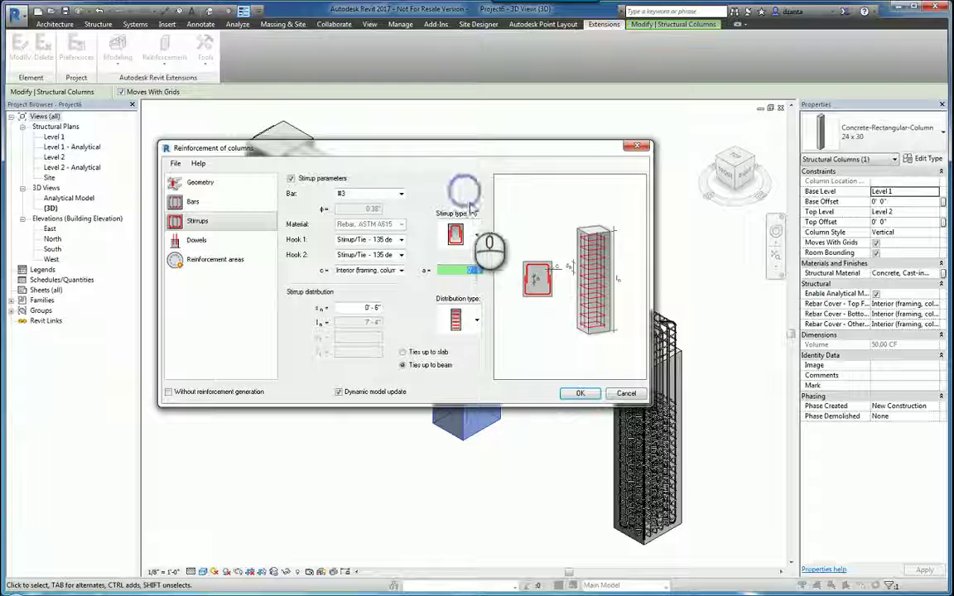
pyautogui.click(479, 321)
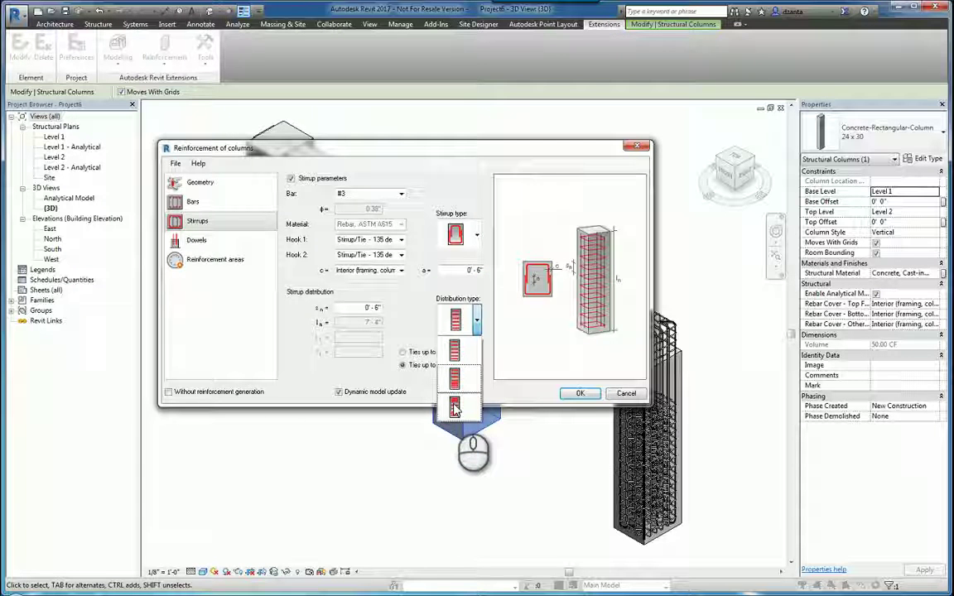
pyautogui.click(455, 408)
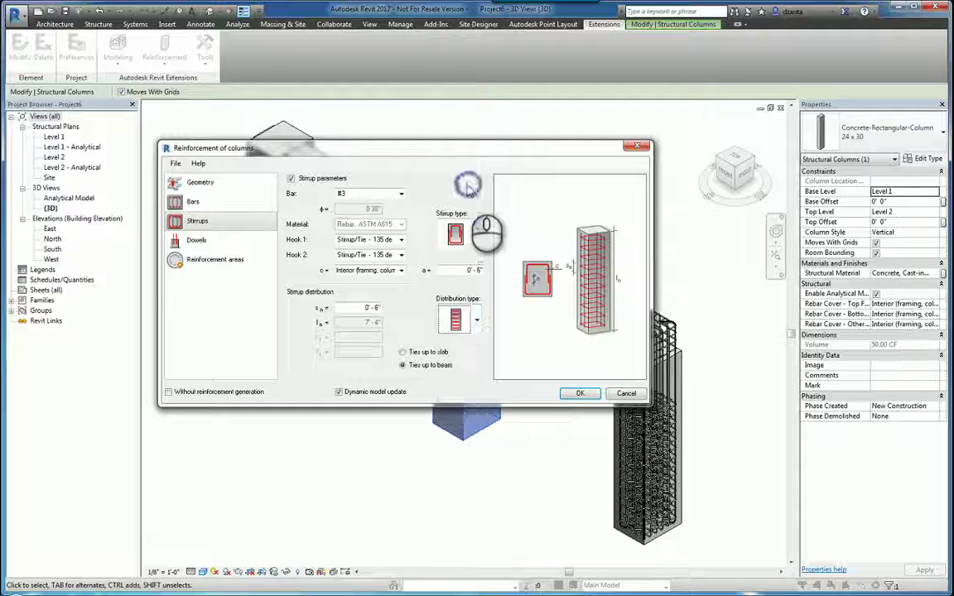
pyautogui.click(364, 307)
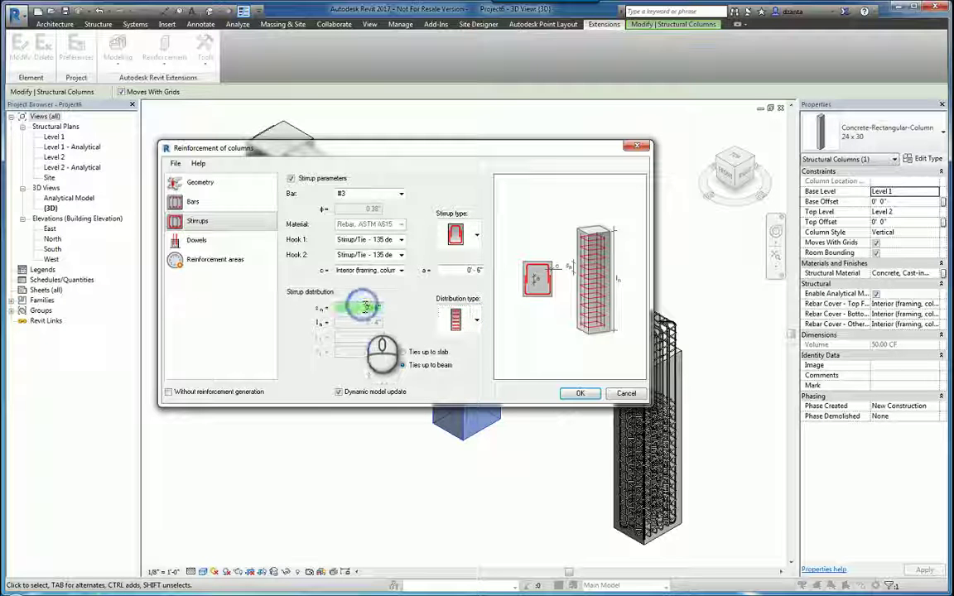
# Step: Check the dowel type choices and enable stirrups for the column's dowels
pyautogui.click(245, 240)
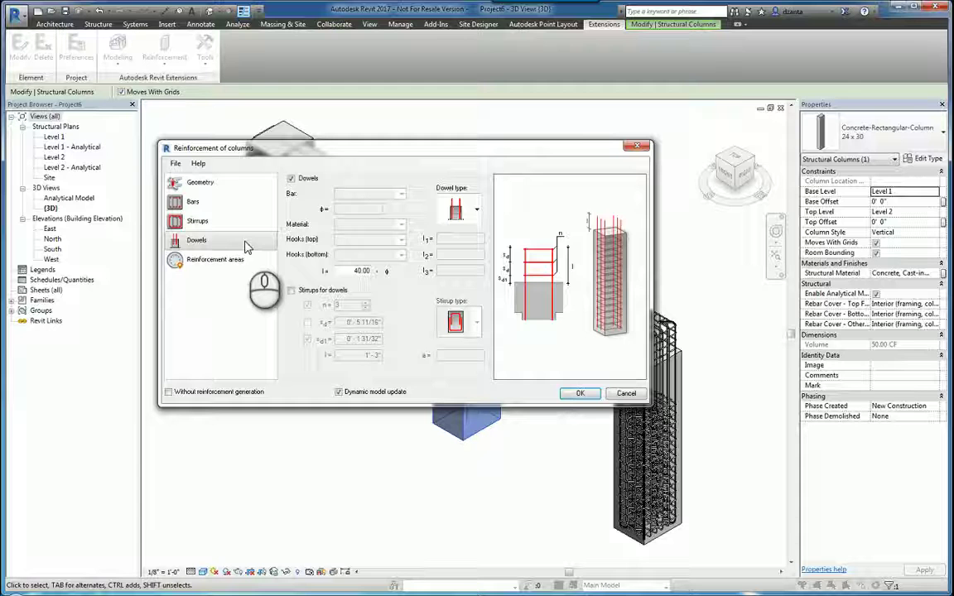
pyautogui.click(477, 212)
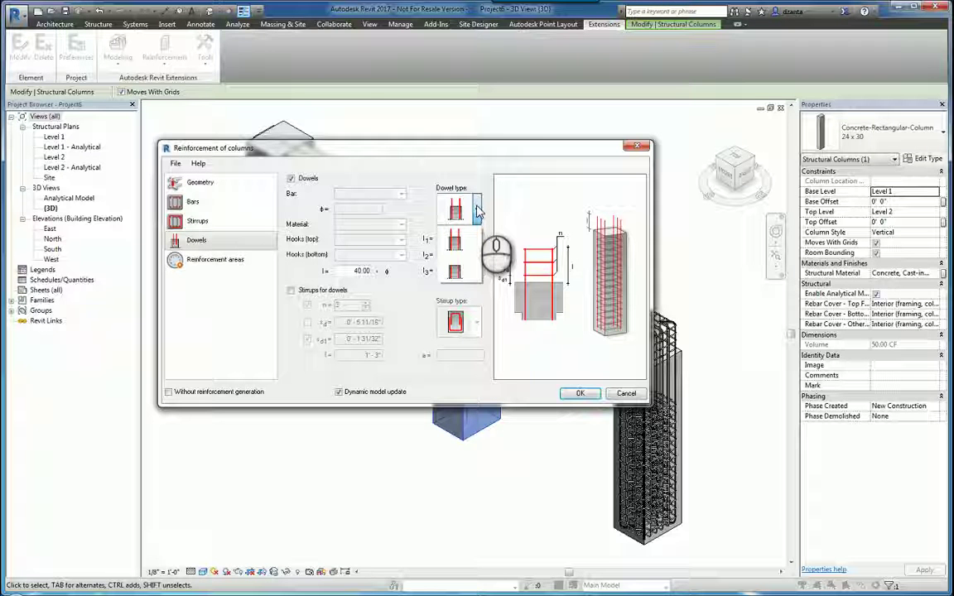
pyautogui.click(477, 211)
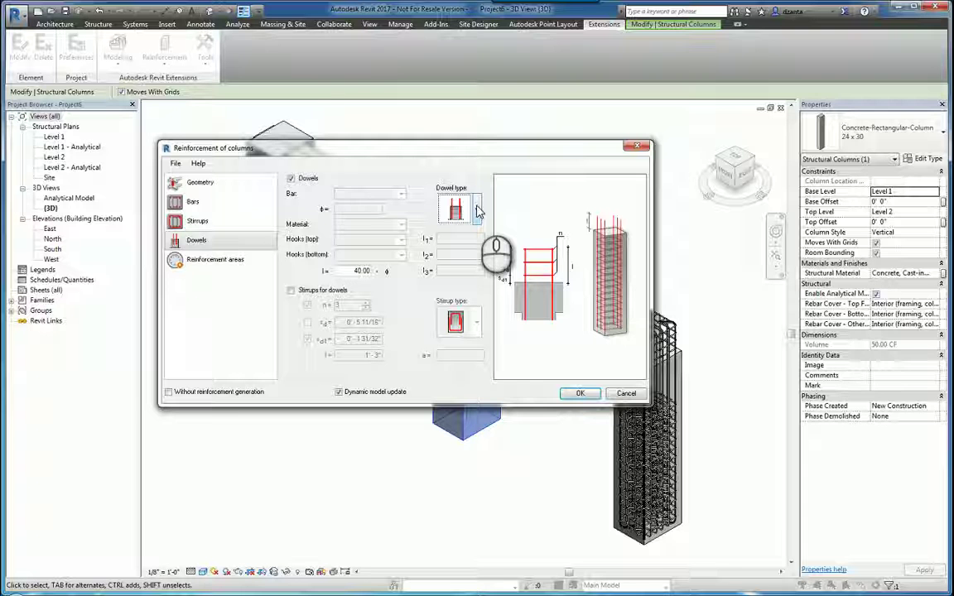
pyautogui.click(291, 291)
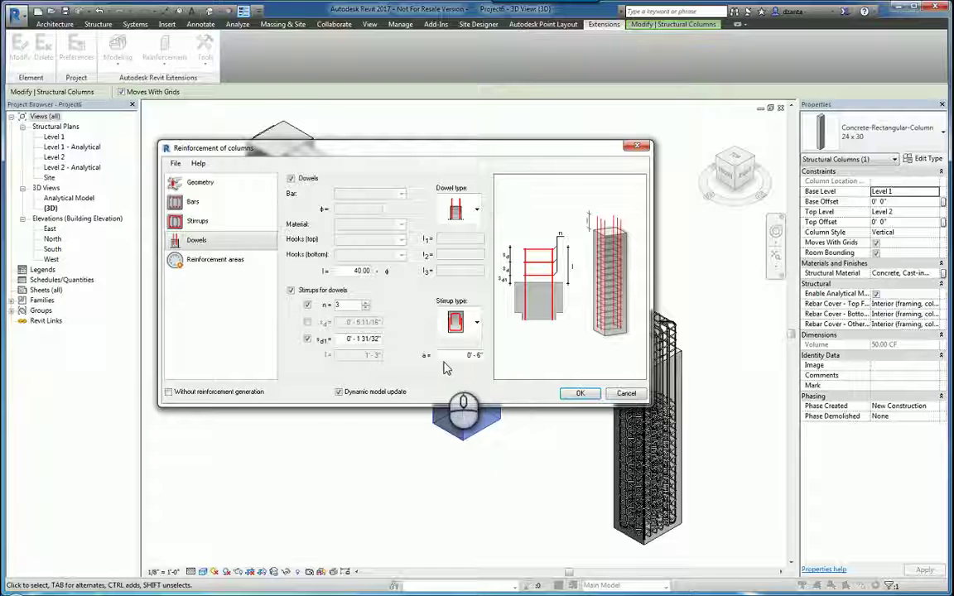
# Step: Recheck the reinforcement areas, geometry, bar, stirrup and dowel settings, and generate the middle column's reinforcement
pyautogui.click(236, 259)
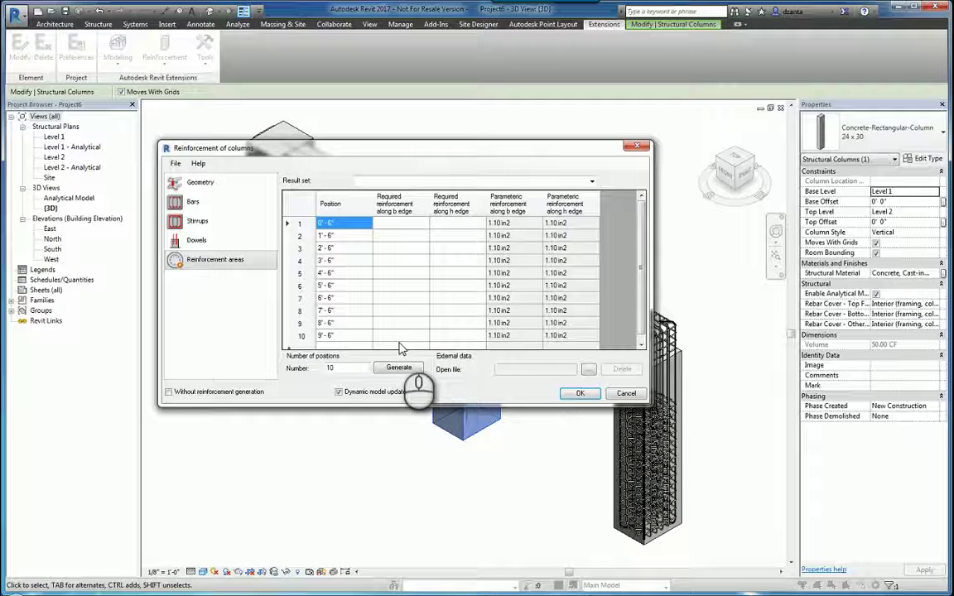
pyautogui.click(201, 187)
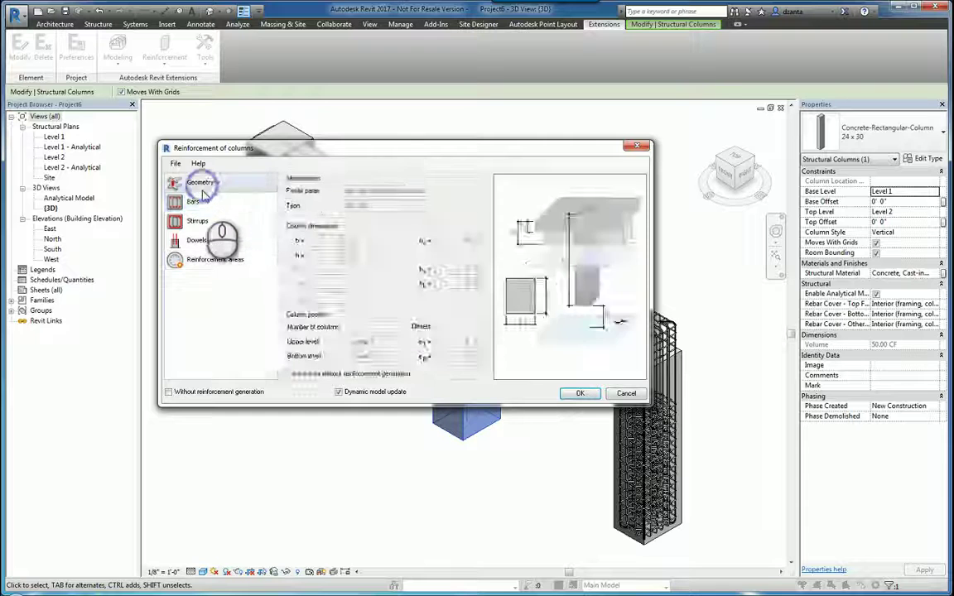
pyautogui.click(201, 200)
pyautogui.click(197, 220)
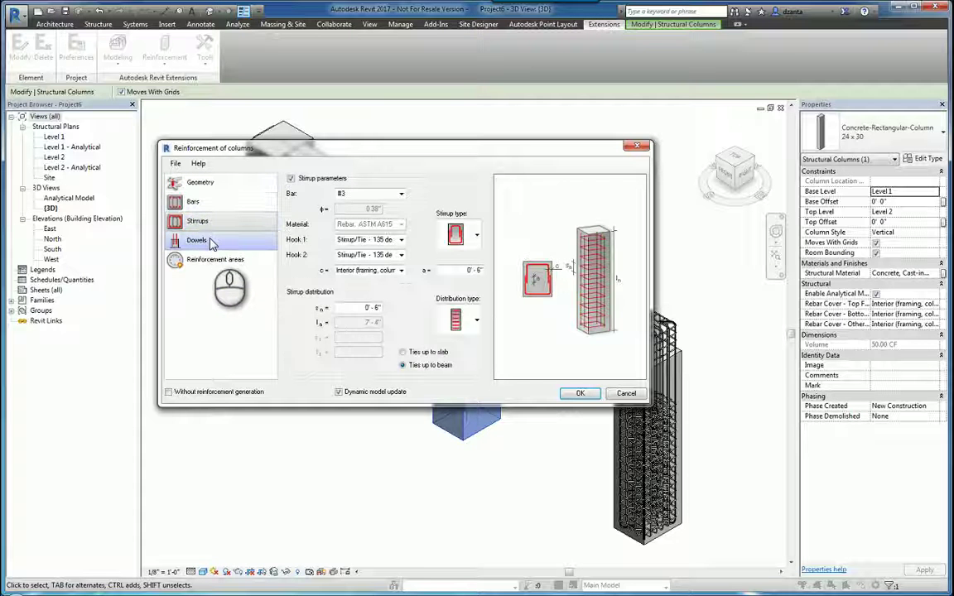
pyautogui.click(199, 241)
pyautogui.click(207, 259)
pyautogui.click(209, 201)
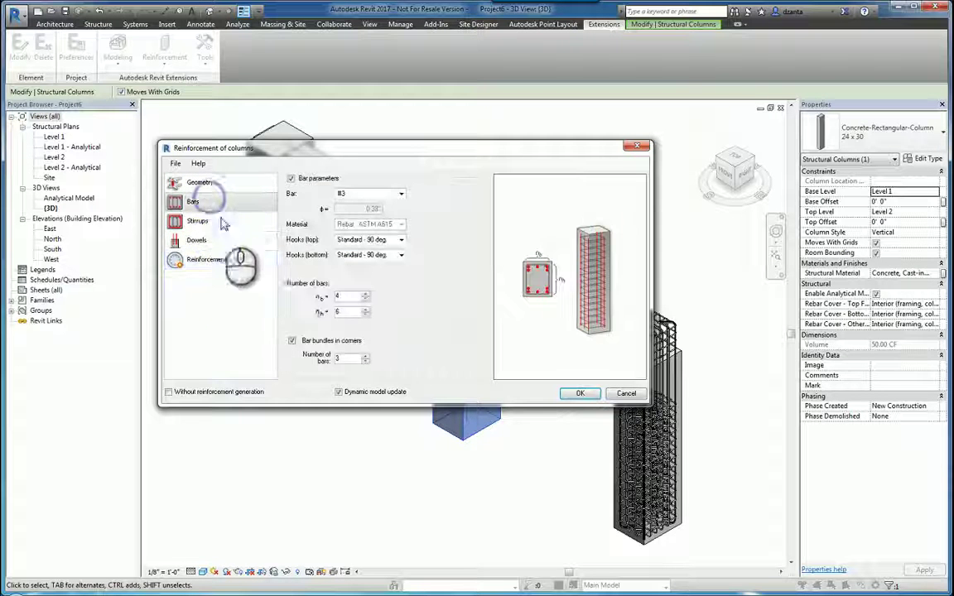
pyautogui.click(575, 394)
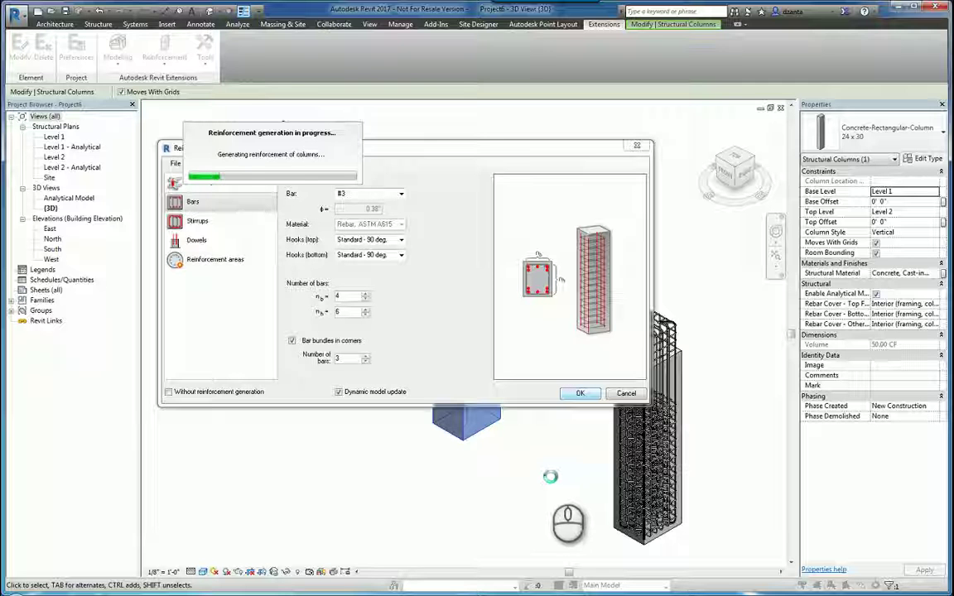
pyautogui.click(505, 452)
# Step: Examine the generated rebar at the top of the middle column and compare it with the reinforced end column
pyautogui.scroll(5, 499, 228)
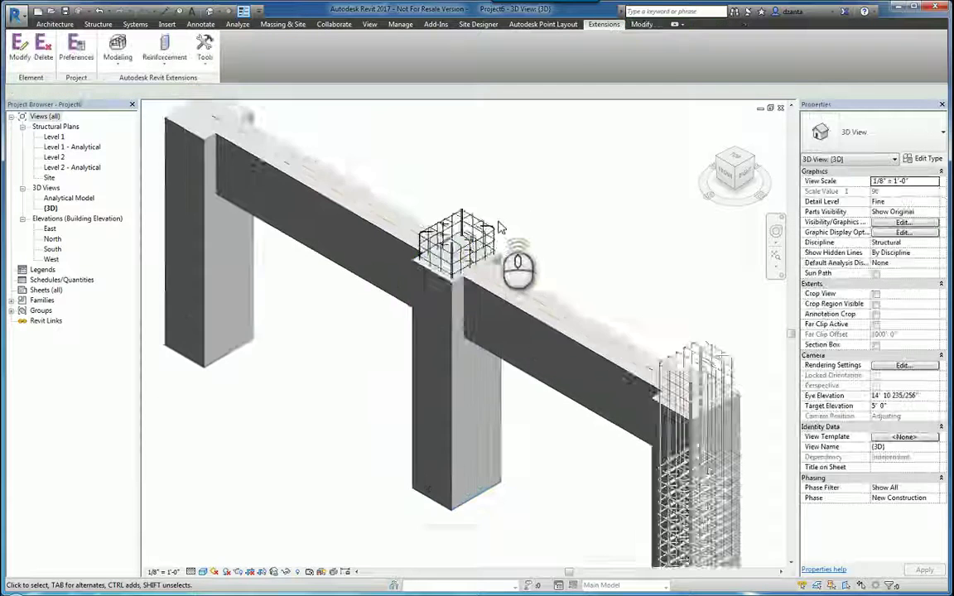
pyautogui.scroll(5, 500, 228)
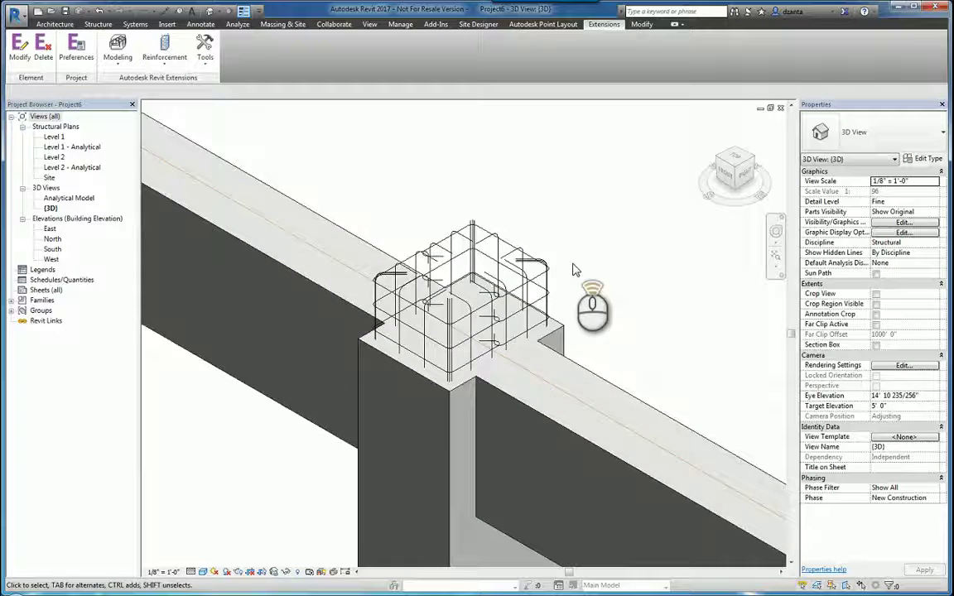
pyautogui.scroll(2, 579, 273)
pyautogui.moveTo(619, 317); pyautogui.dragTo(489, 231, button='middle')
pyautogui.scroll(-3, 523, 257)
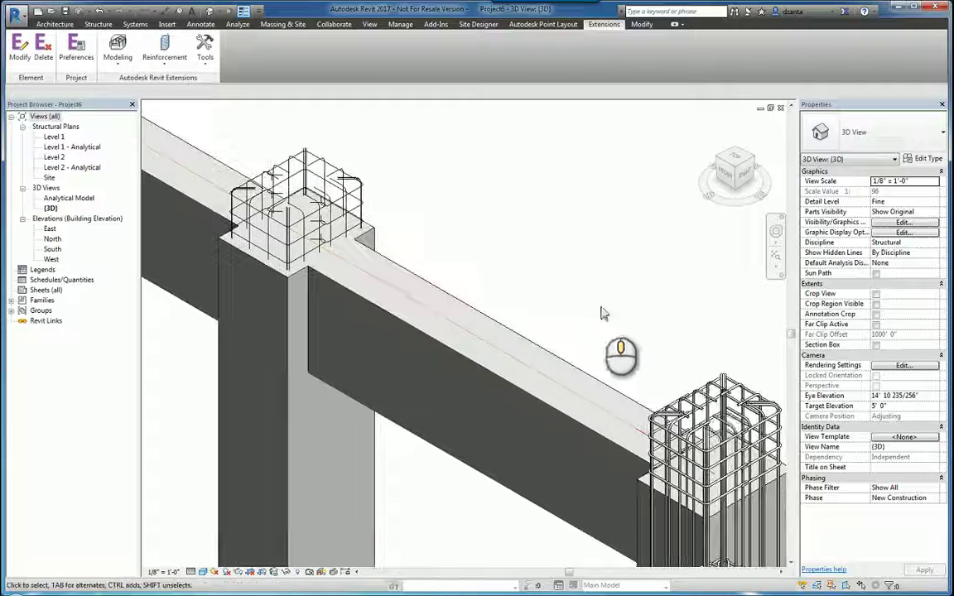
pyautogui.scroll(5, 667, 400)
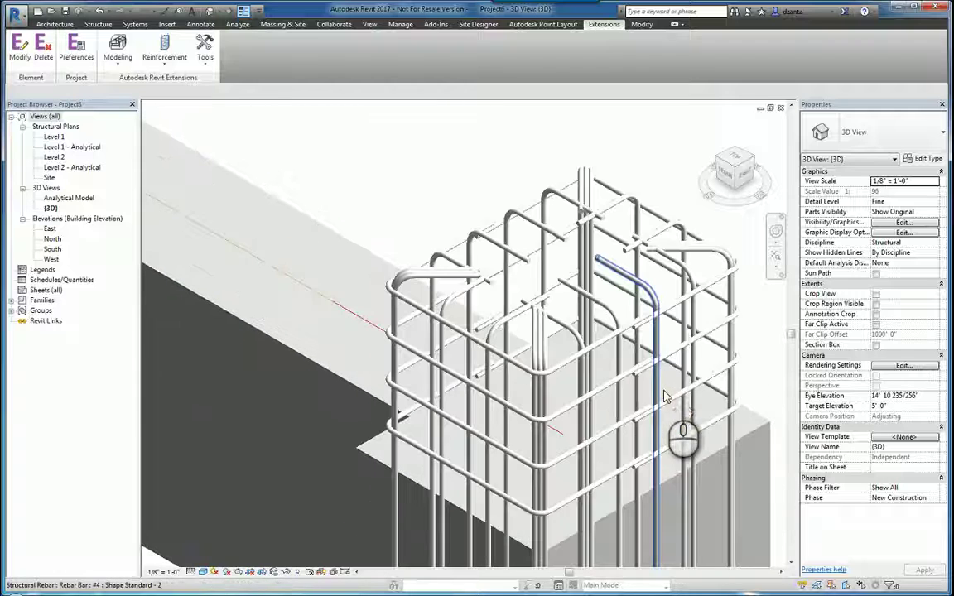
pyautogui.keyDown('shift'); pyautogui.moveTo(667, 398); pyautogui.dragTo(675, 292, button='middle'); pyautogui.keyUp('shift')
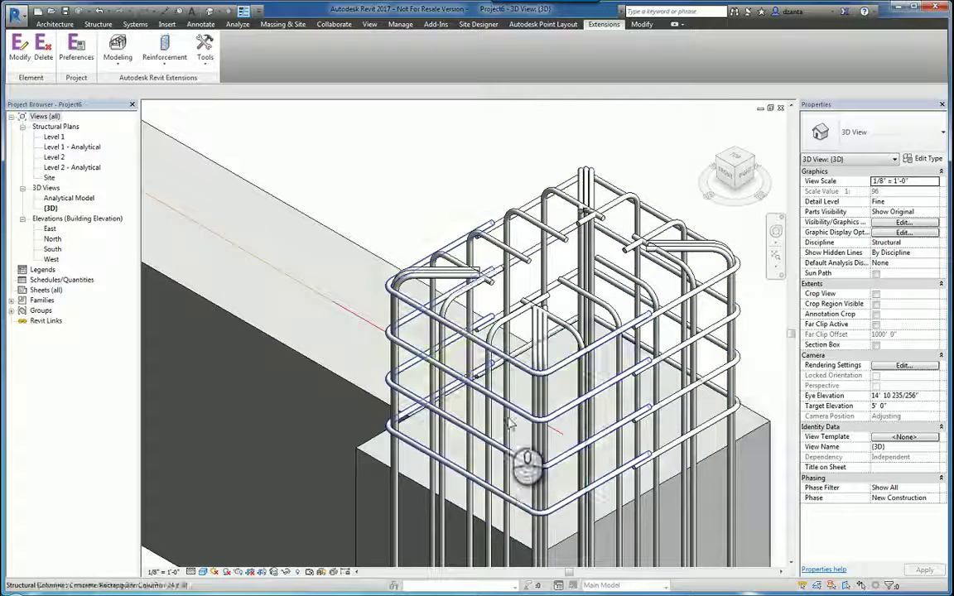
pyautogui.keyDown('shift'); pyautogui.moveTo(509, 425); pyautogui.dragTo(560, 356, button='middle'); pyautogui.keyUp('shift')
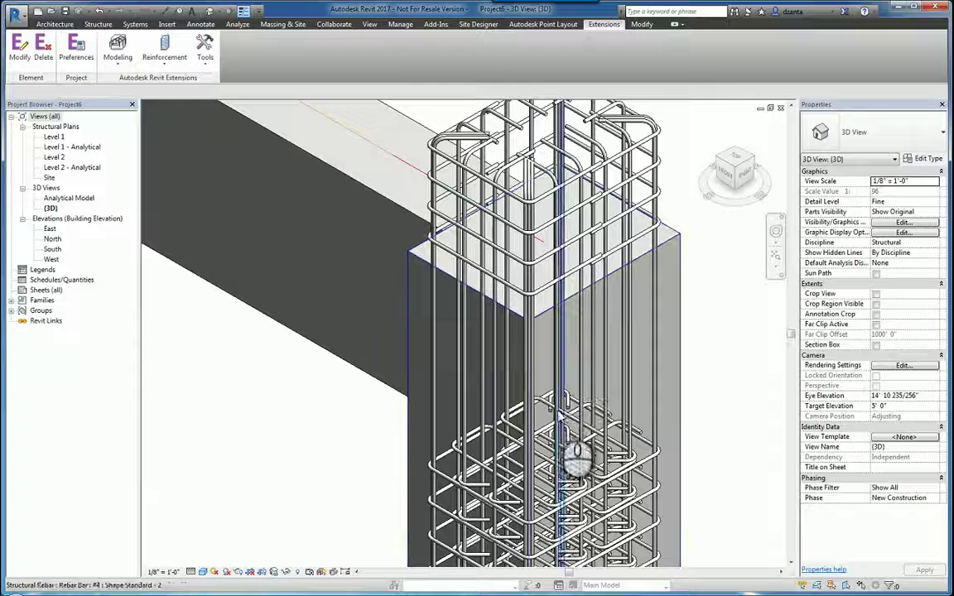
pyautogui.moveTo(562, 406)
pyautogui.keyDown('shift'); pyautogui.mouseDown(button='middle')
pyautogui.moveTo(557, 348)
pyautogui.moveTo(601, 461)
pyautogui.moveTo(527, 374)
pyautogui.moveTo(374, 260)
pyautogui.moveTo(549, 373)
pyautogui.moveTo(503, 262)
pyautogui.moveTo(533, 220)
pyautogui.mouseUp(button='middle'); pyautogui.keyUp('shift')
pyautogui.scroll(-3, 374, 259)
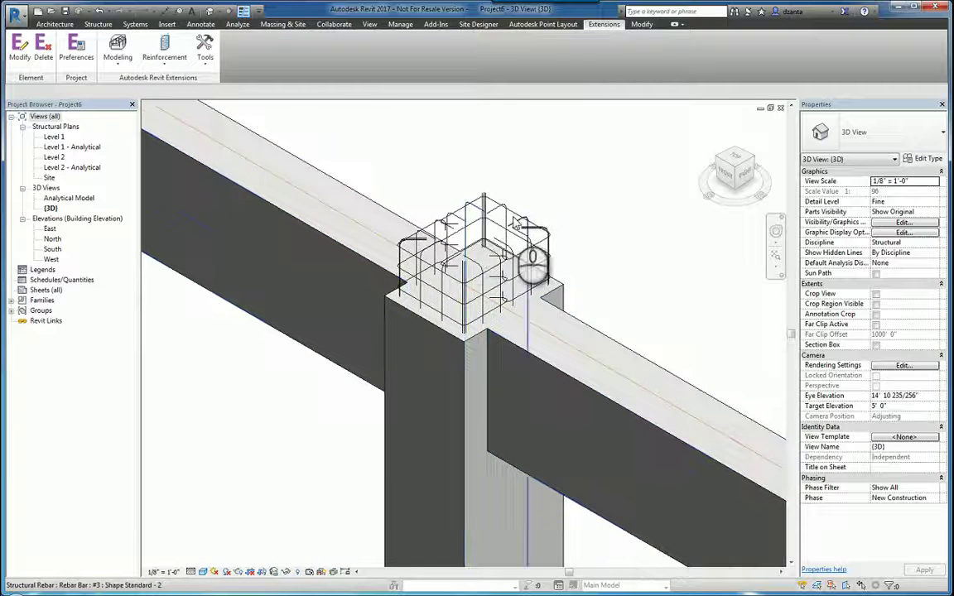
# Step: Select all rebar in the middle column and show it as solid and unobscured in the Analytical Model and {3D} views
pyautogui.scroll(3, 521, 214)
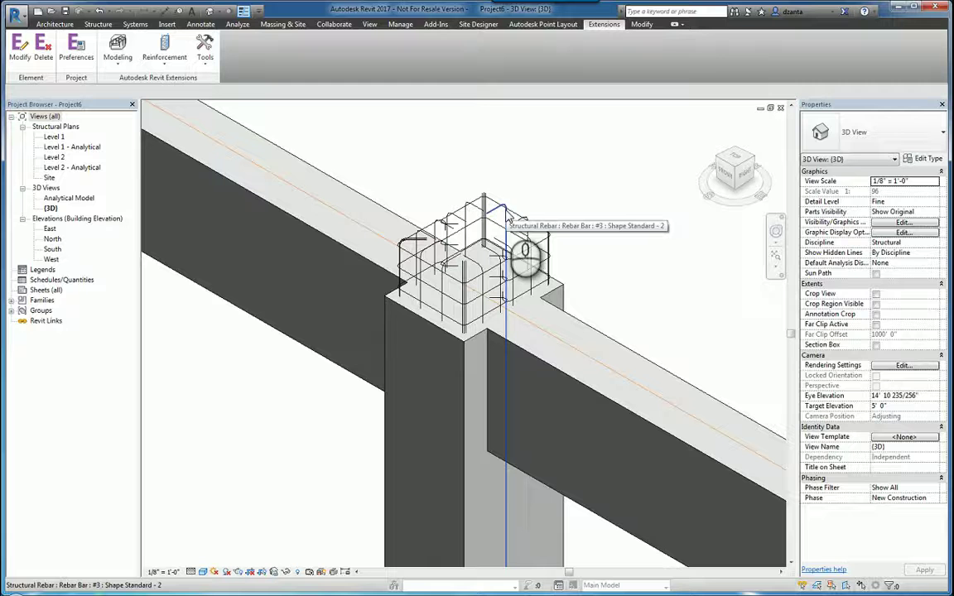
pyautogui.click(509, 217)
pyautogui.click(507, 212)
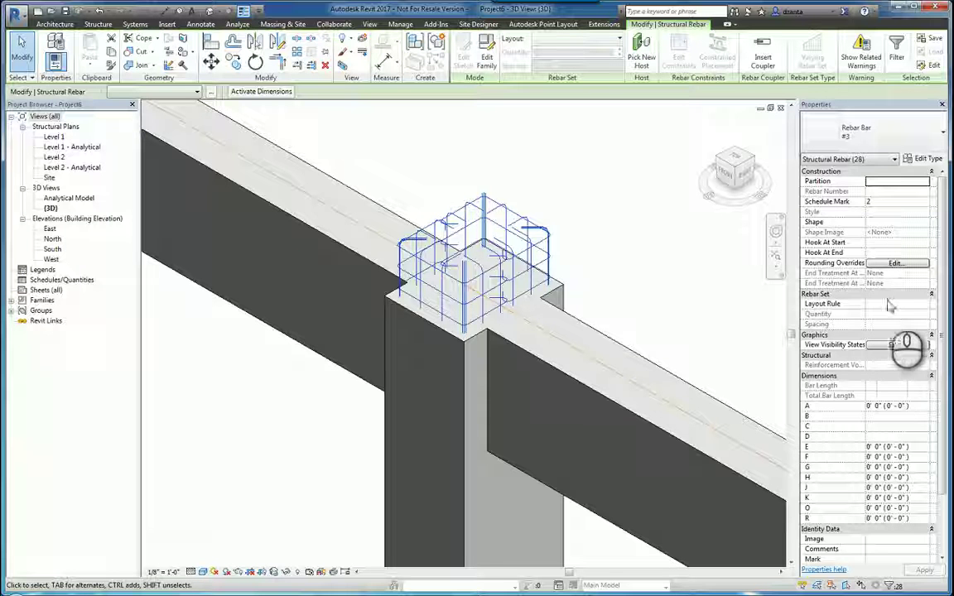
pyautogui.click(885, 347)
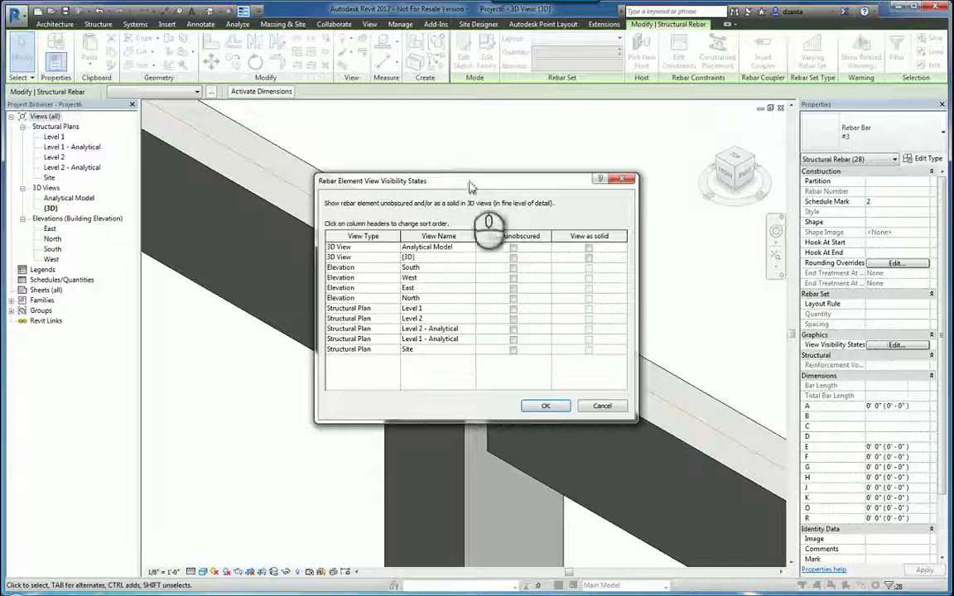
pyautogui.moveTo(471, 180); pyautogui.dragTo(534, 119)
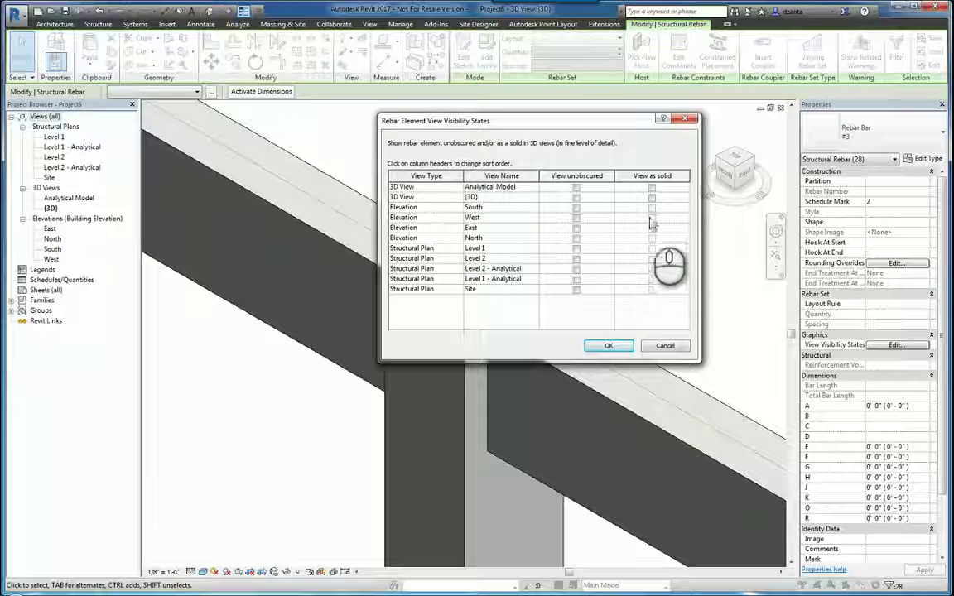
pyautogui.click(652, 189)
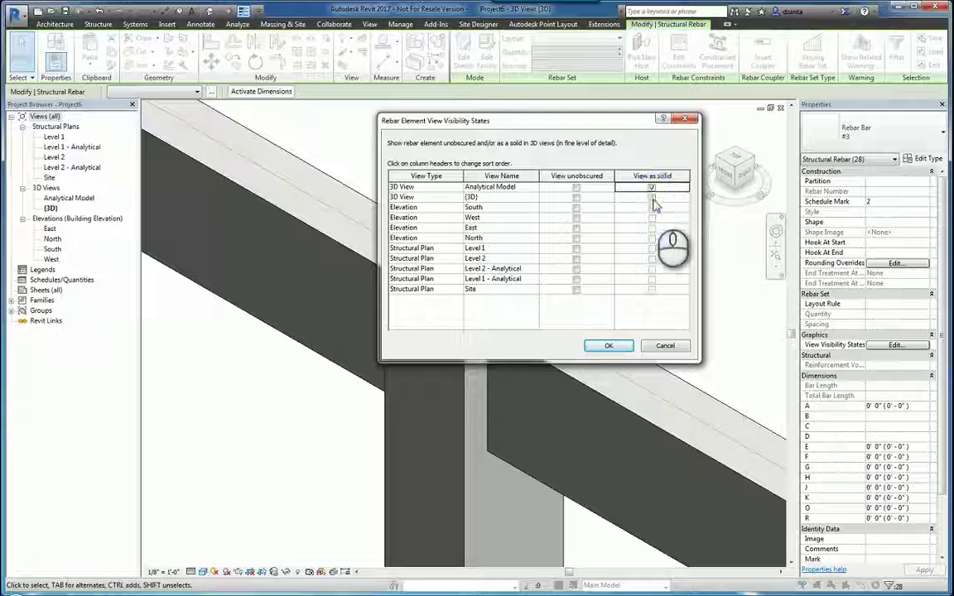
pyautogui.click(653, 197)
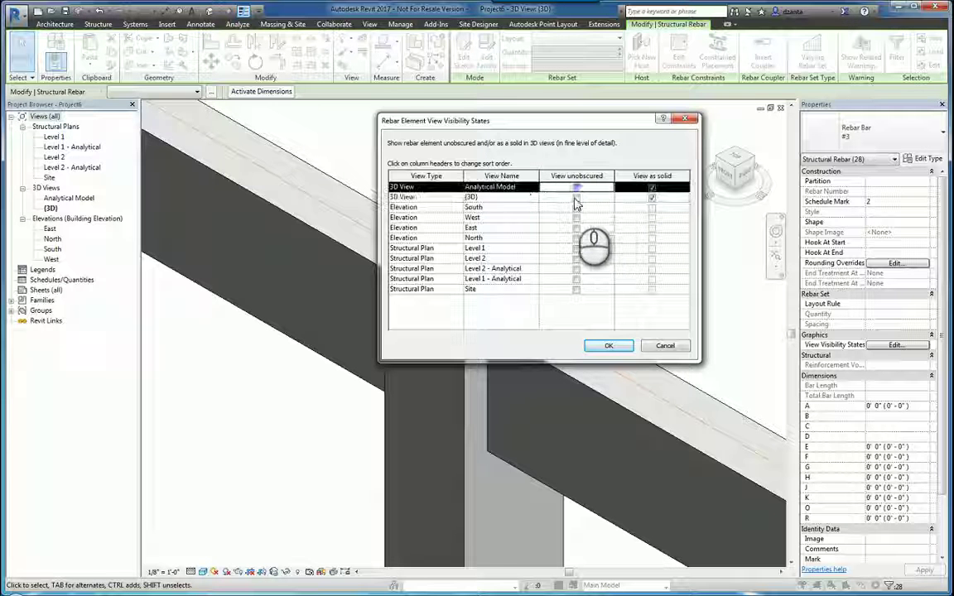
pyautogui.click(577, 199)
pyautogui.click(608, 345)
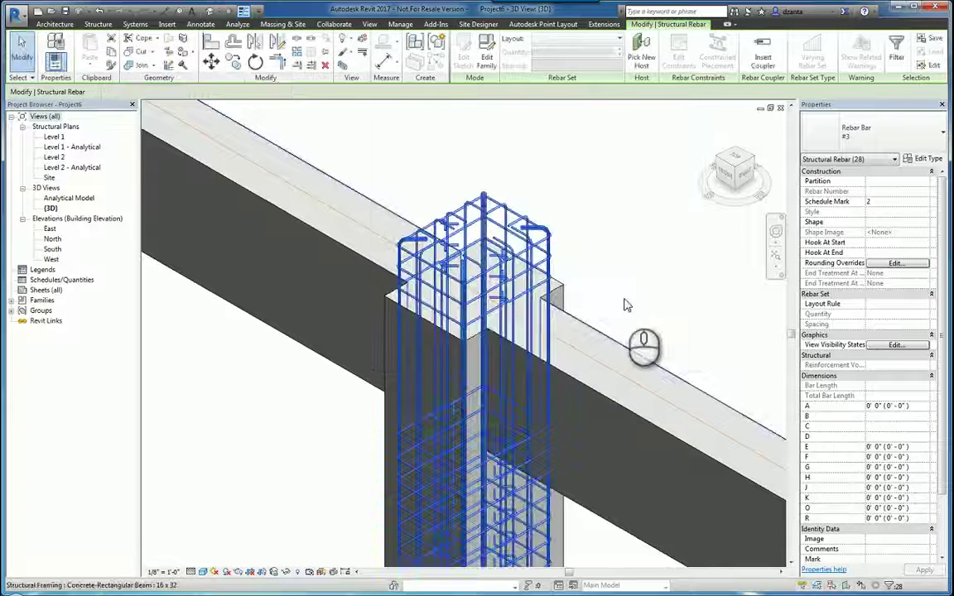
pyautogui.click(615, 247)
# Step: Inspect the solid rebar cages in the middle and end columns and the available visual styles
pyautogui.scroll(2, 557, 220)
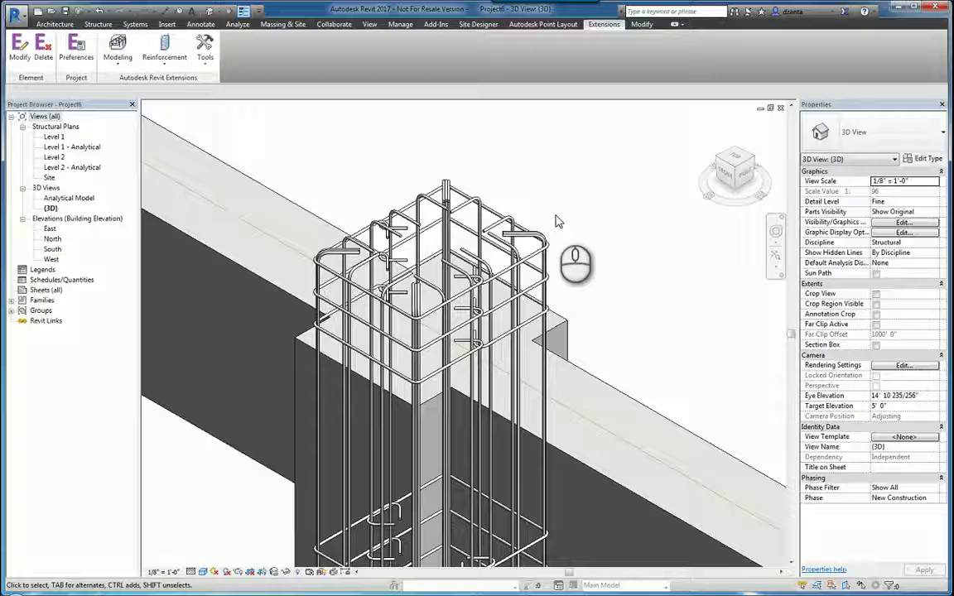
pyautogui.keyDown('shift'); pyautogui.moveTo(558, 219); pyautogui.dragTo(519, 268, button='middle'); pyautogui.keyUp('shift')
pyautogui.scroll(2, 530, 379)
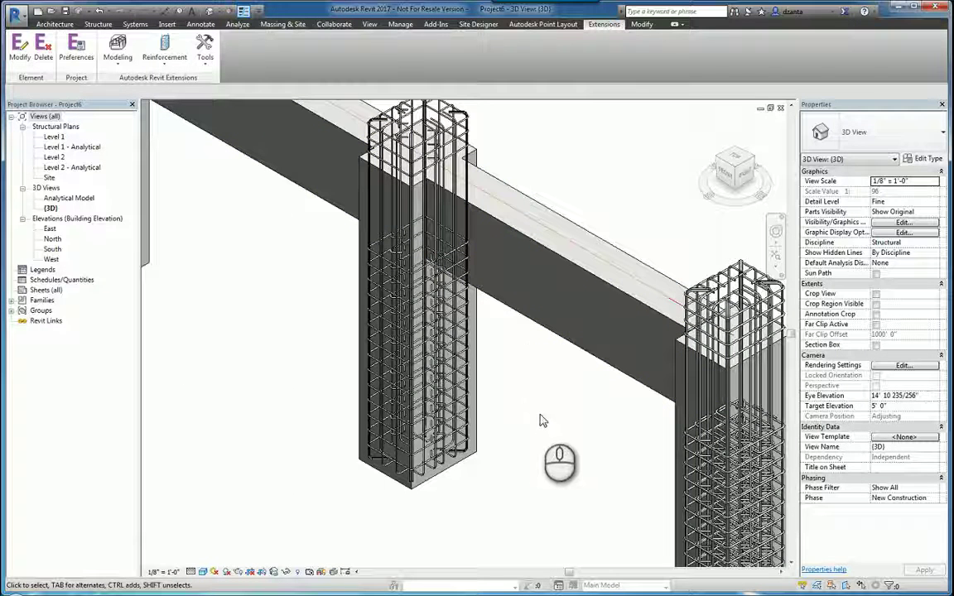
pyautogui.scroll(-3, 513, 416)
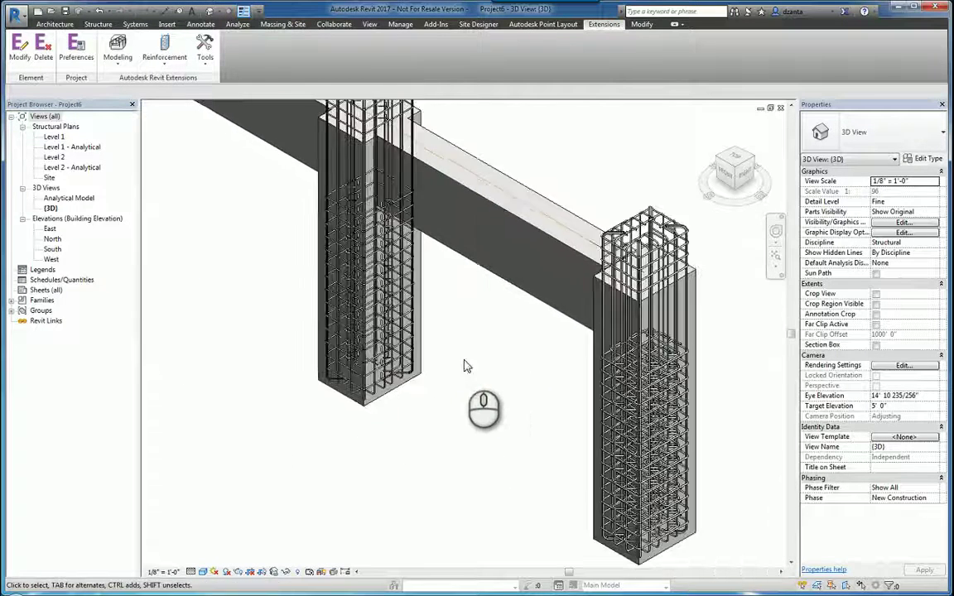
pyautogui.scroll(3, 591, 297)
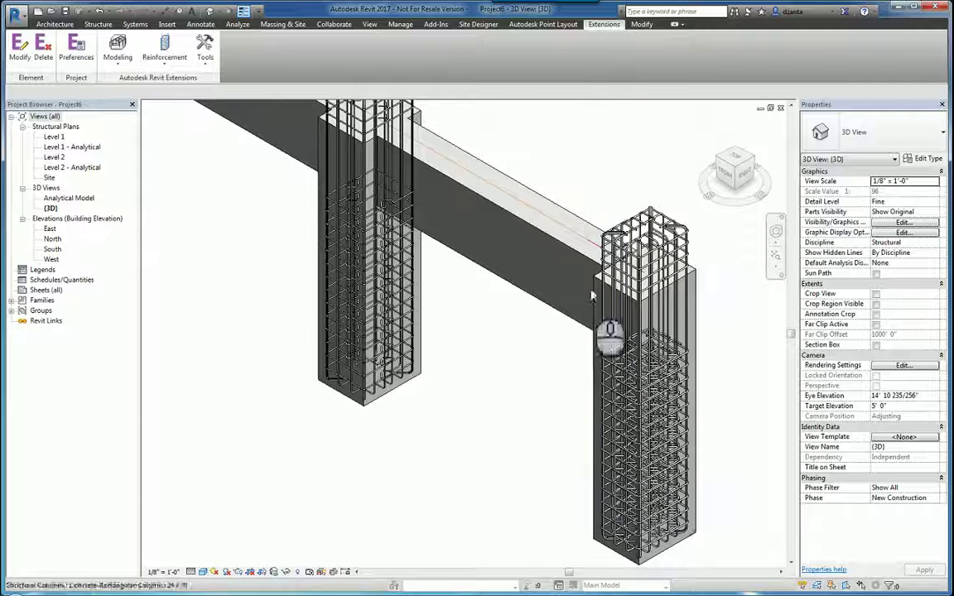
pyautogui.click(203, 572)
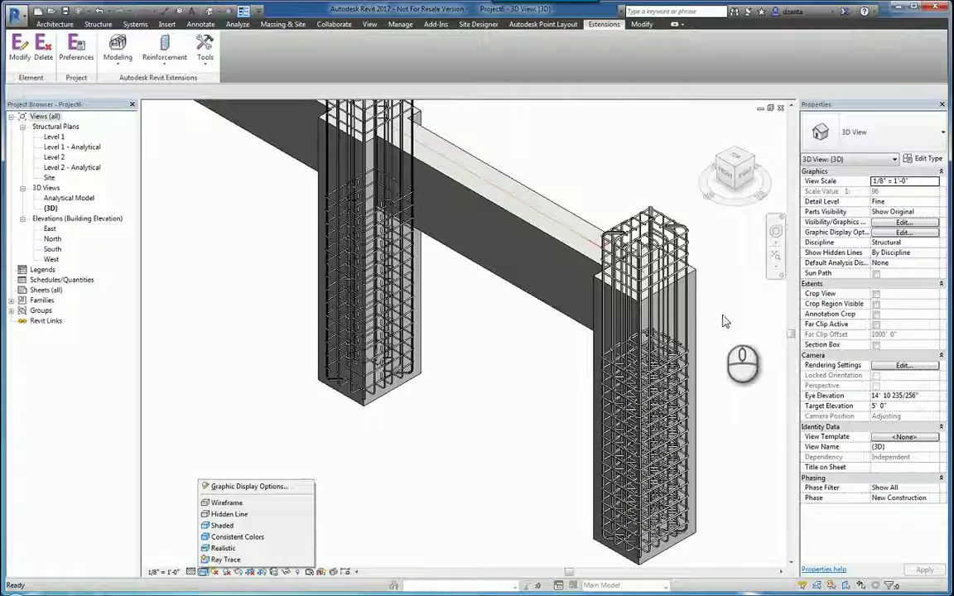
pyautogui.click(676, 308)
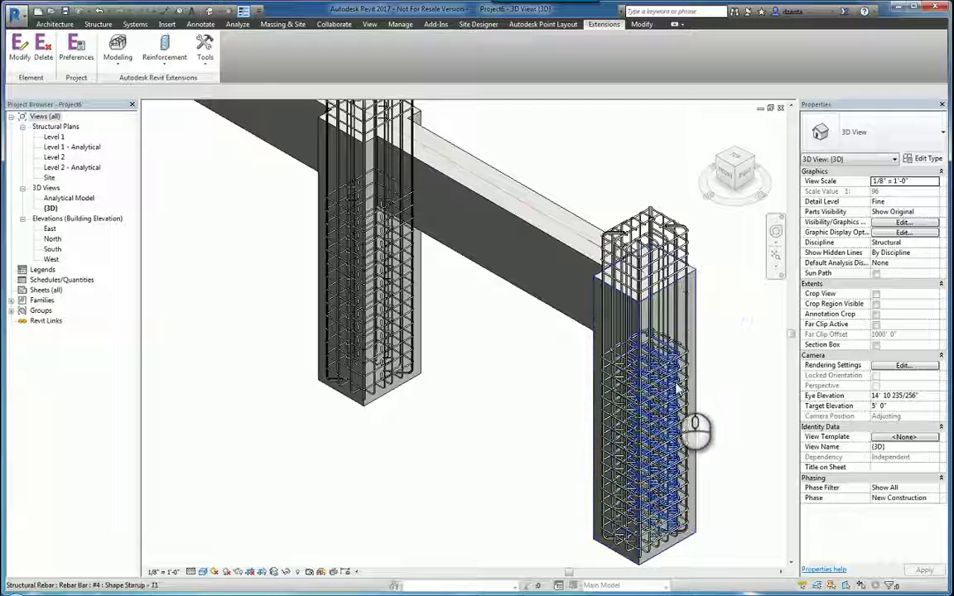